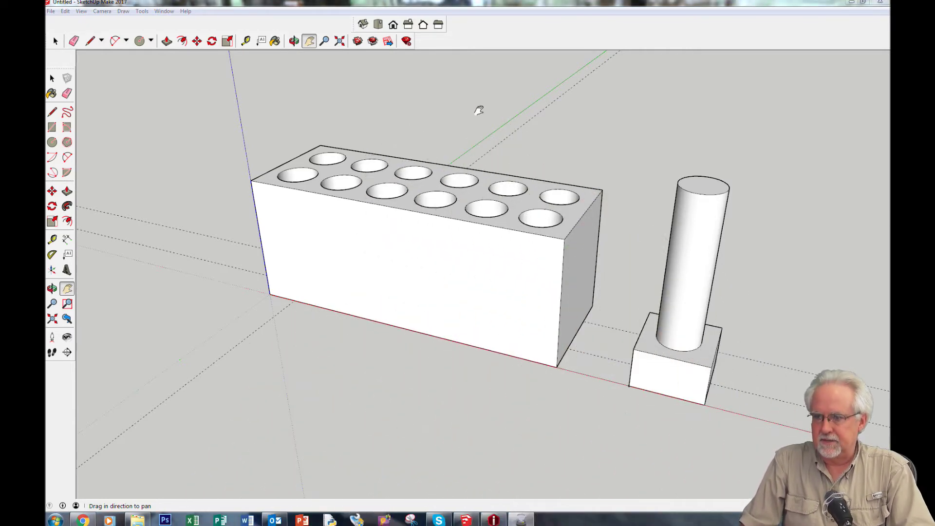
{"action": "middle_click_drag", "start_coordinate": [478, 109], "coordinate": [480, 170]}
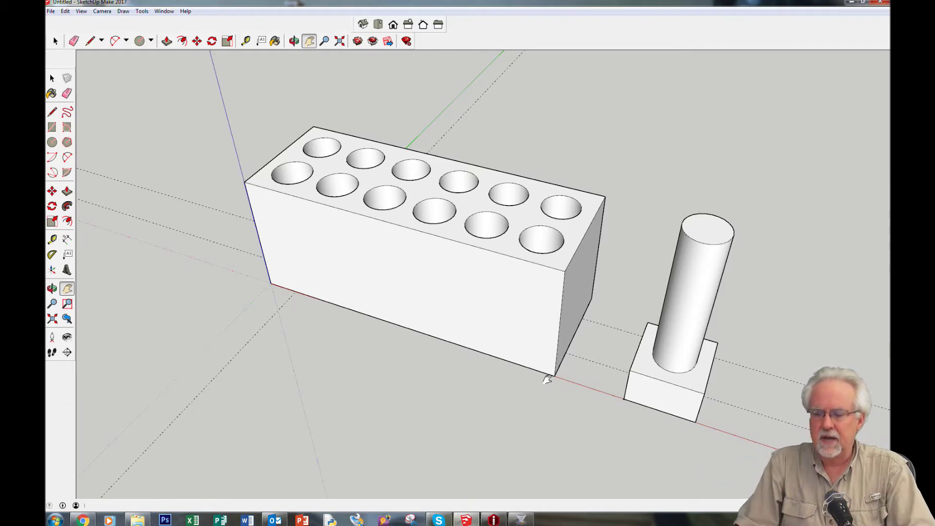
{"action": "left_click_drag", "start_coordinate": [588, 161], "coordinate": [586, 173]}
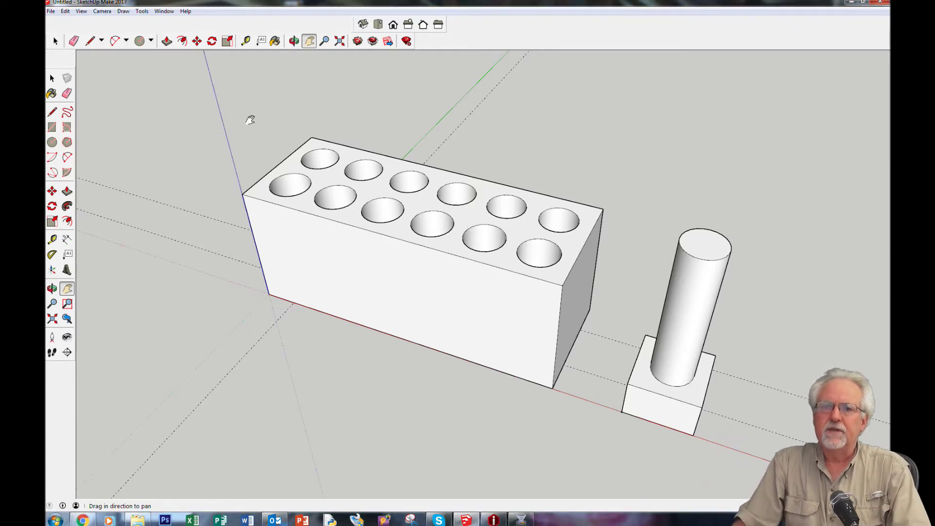
Start a new model without saving the current one, and delete the default person figure.
{"action": "left_click", "coordinate": [51, 11]}
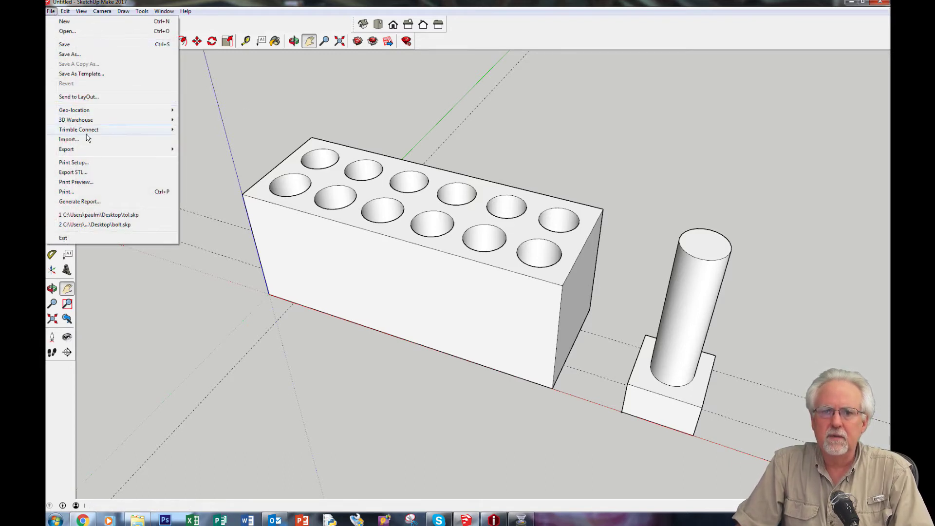
{"action": "left_click", "coordinate": [76, 22]}
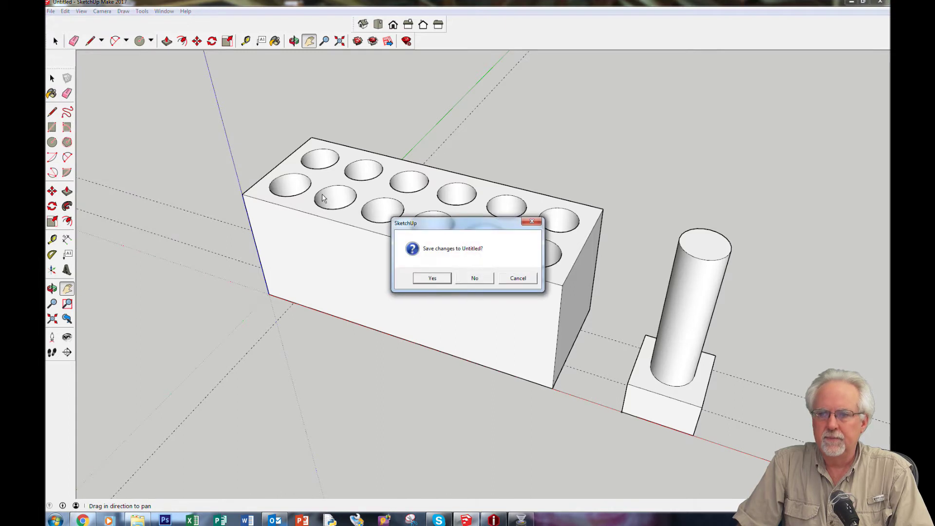
{"action": "left_click", "coordinate": [482, 279]}
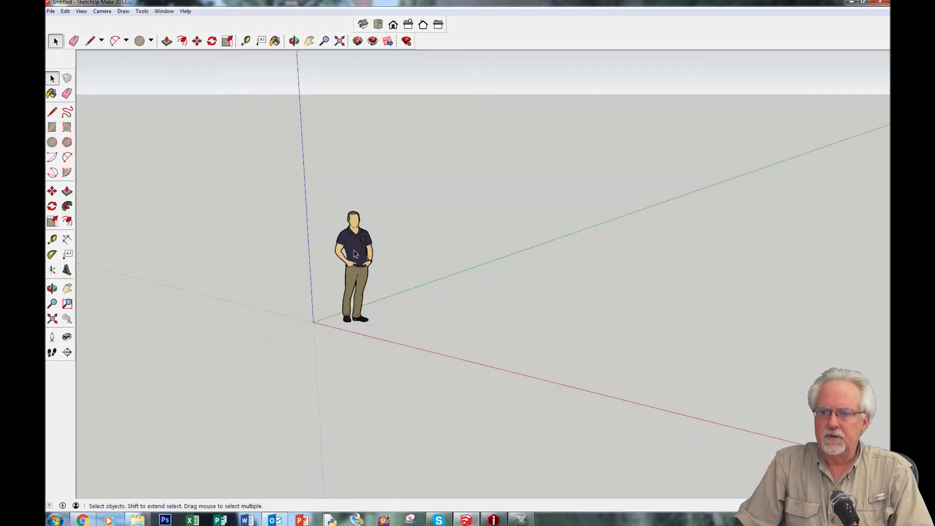
{"action": "left_click", "coordinate": [355, 253]}
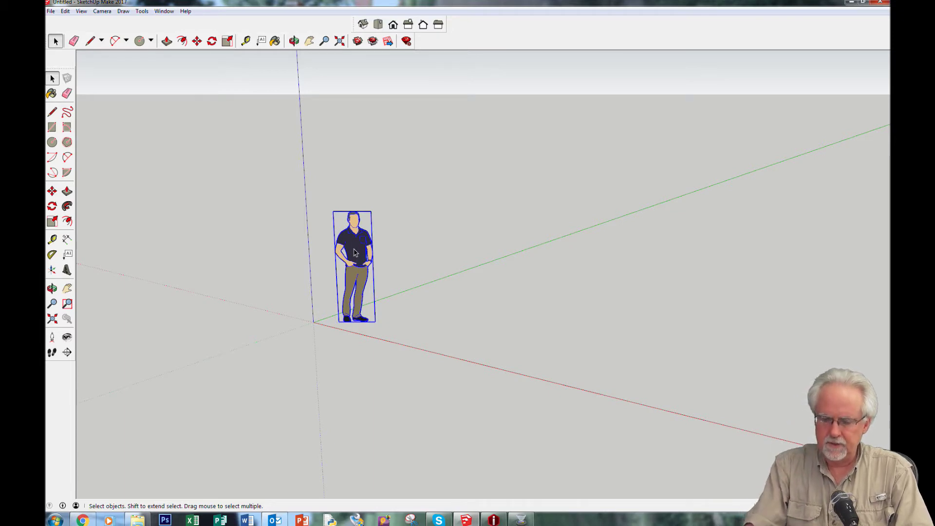
{"action": "key", "text": "Delete"}
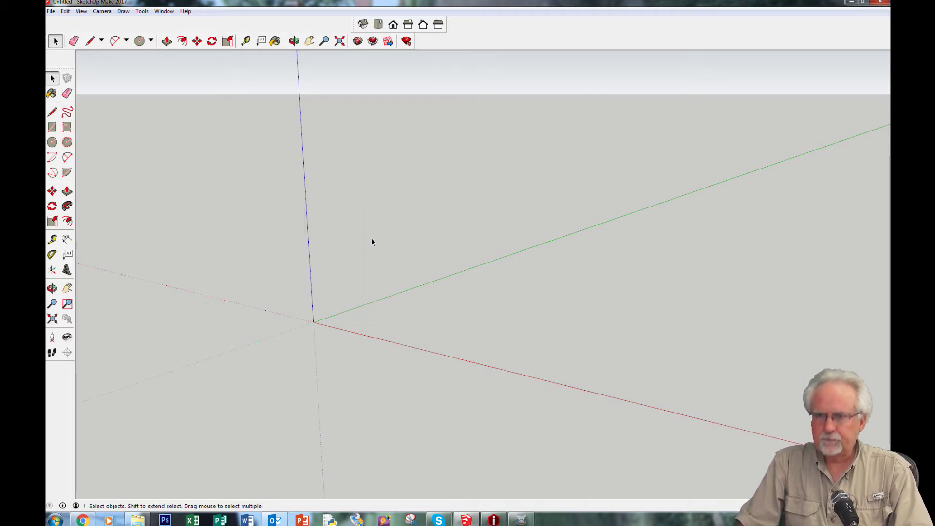
Set the model's length precision to 0.00mm and disable length snapping.
{"action": "left_click", "coordinate": [161, 12]}
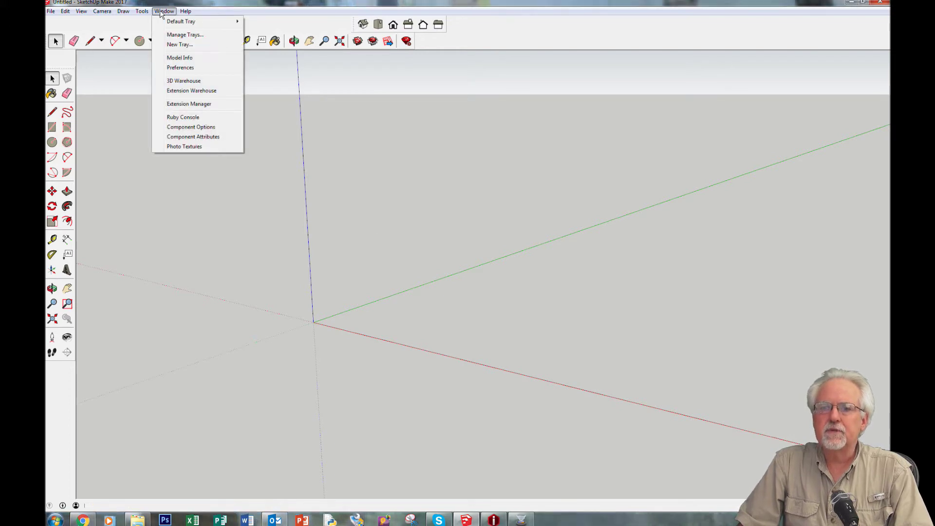
{"action": "left_click", "coordinate": [182, 58]}
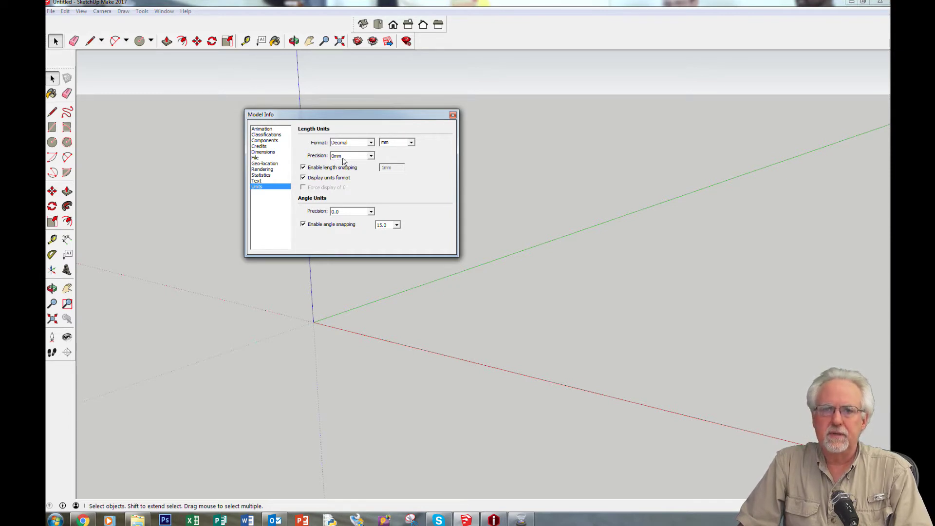
{"action": "left_click", "coordinate": [371, 156]}
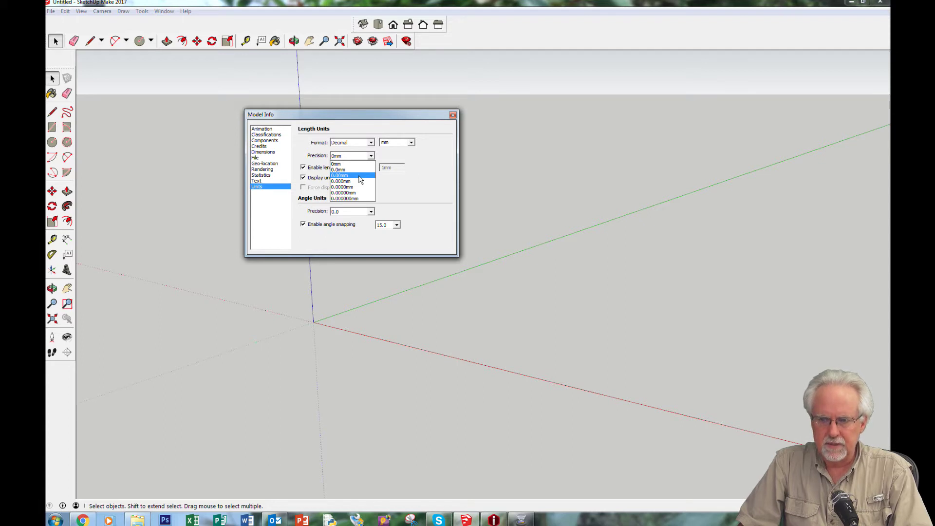
{"action": "left_click", "coordinate": [361, 175]}
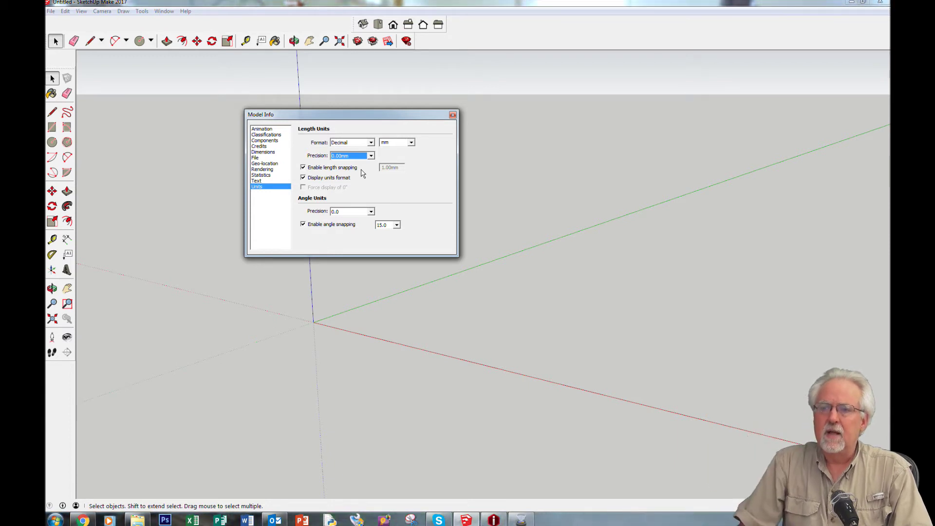
{"action": "left_click", "coordinate": [303, 167]}
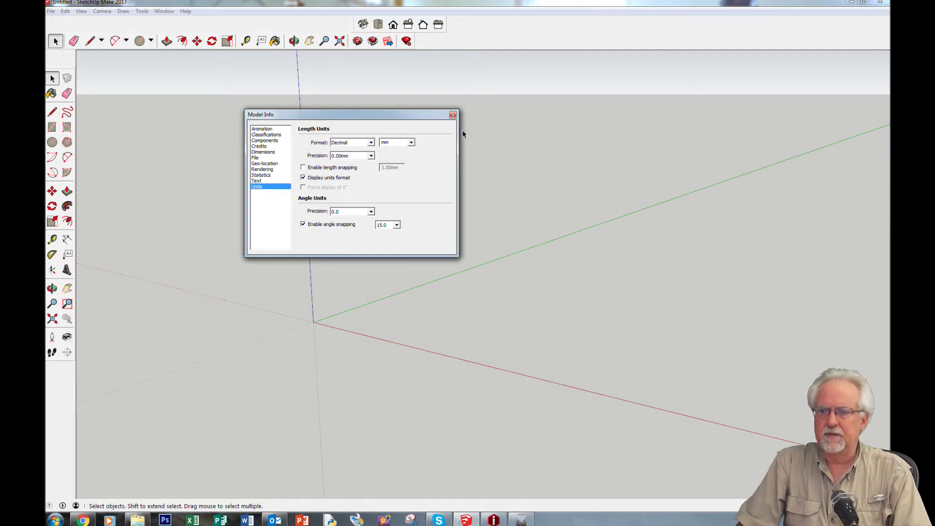
{"action": "left_click", "coordinate": [452, 116]}
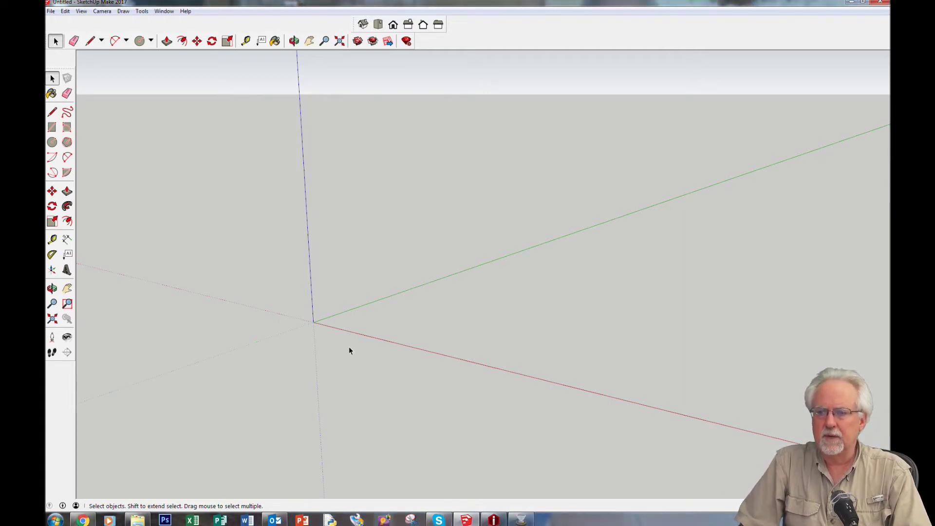
Draw a rectangle on the ground plane from the origin, with its long side along the red axis.
{"action": "key", "text": "o"}
{"action": "left_click_drag", "start_coordinate": [228, 290], "coordinate": [353, 372]}
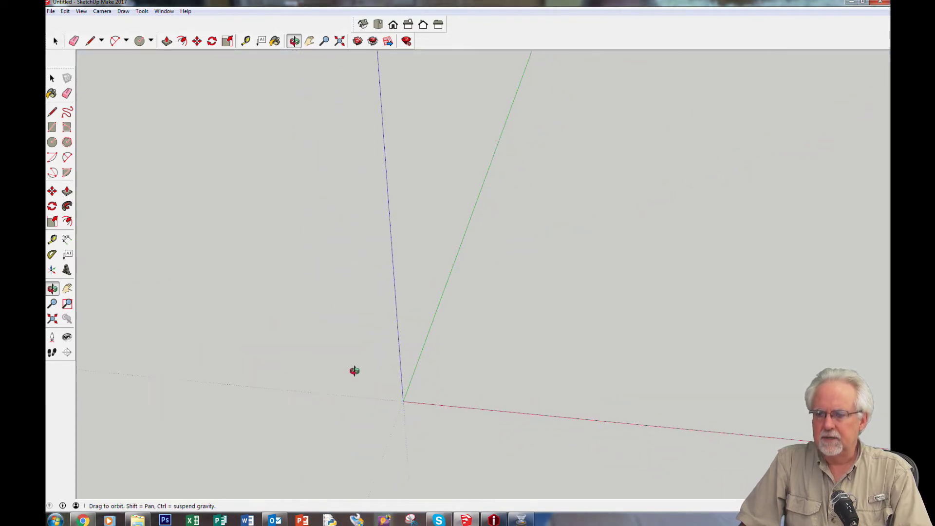
{"action": "key", "text": "space"}
{"action": "scroll", "coordinate": [354, 375], "scroll_direction": "up", "scroll_amount": 3}
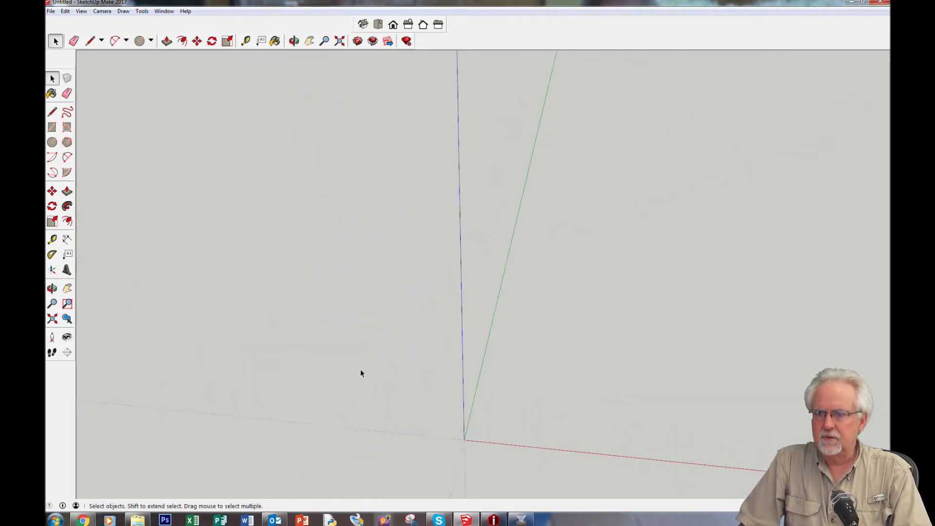
{"action": "left_click", "coordinate": [308, 41]}
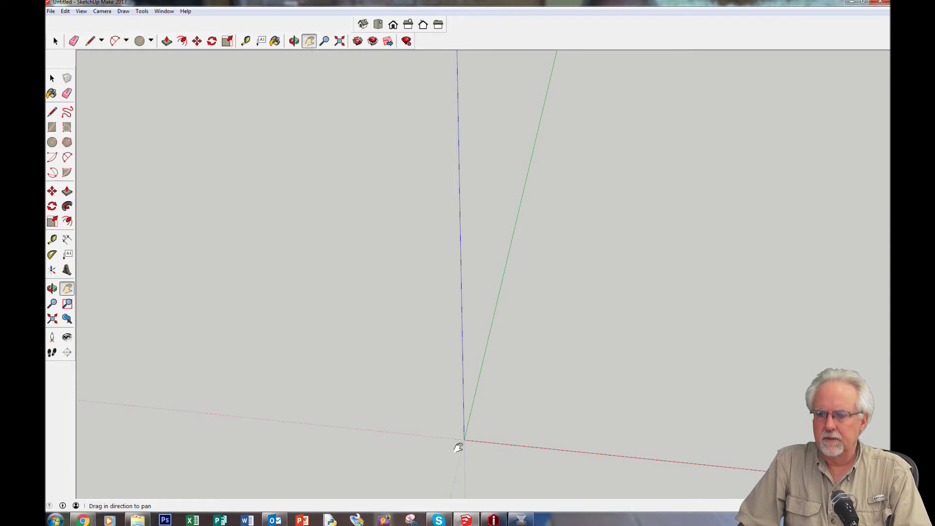
{"action": "left_click_drag", "start_coordinate": [464, 441], "coordinate": [336, 328]}
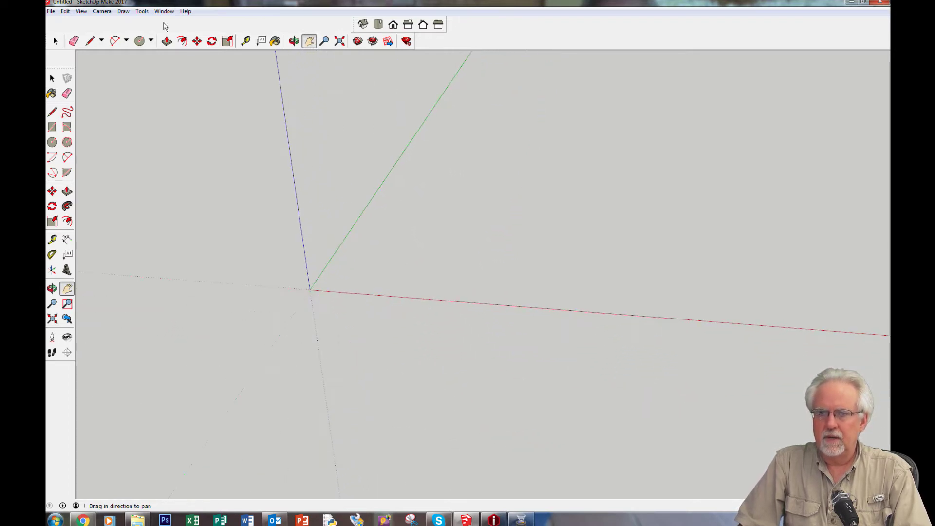
{"action": "left_click", "coordinate": [52, 127]}
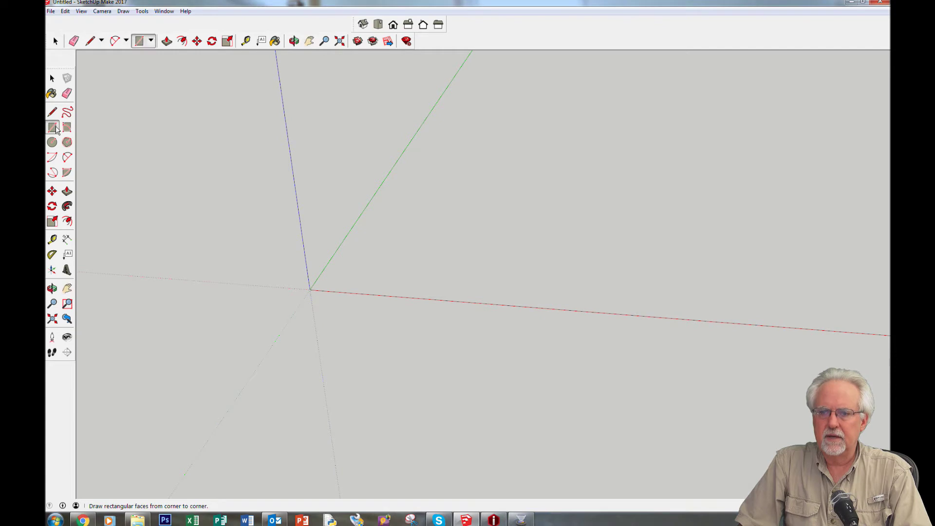
{"action": "left_click", "coordinate": [310, 290]}
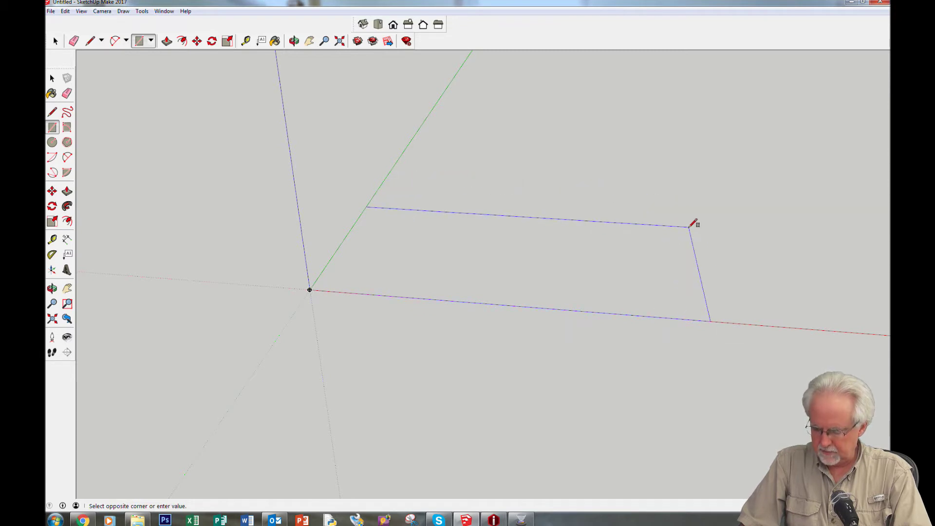
{"action": "left_click", "coordinate": [690, 227]}
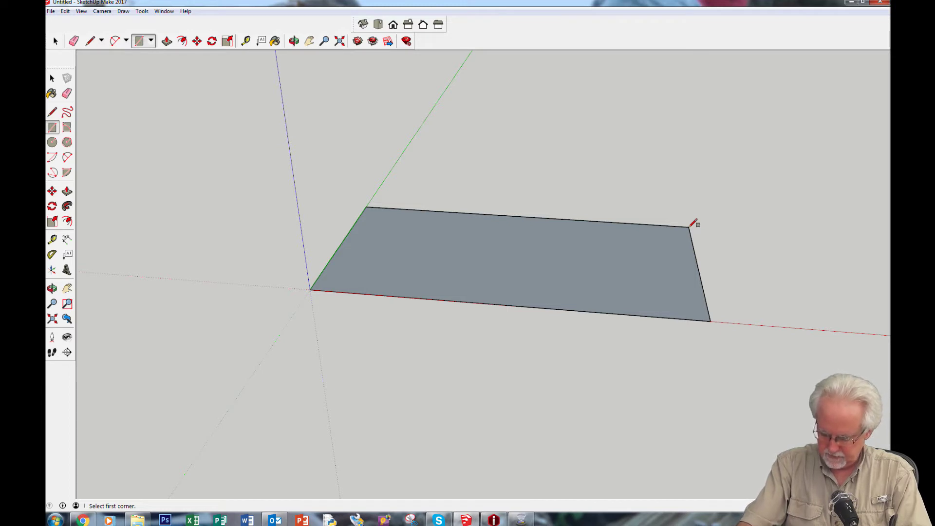
{"action": "scroll", "coordinate": [694, 222], "scroll_direction": "down", "scroll_amount": 3}
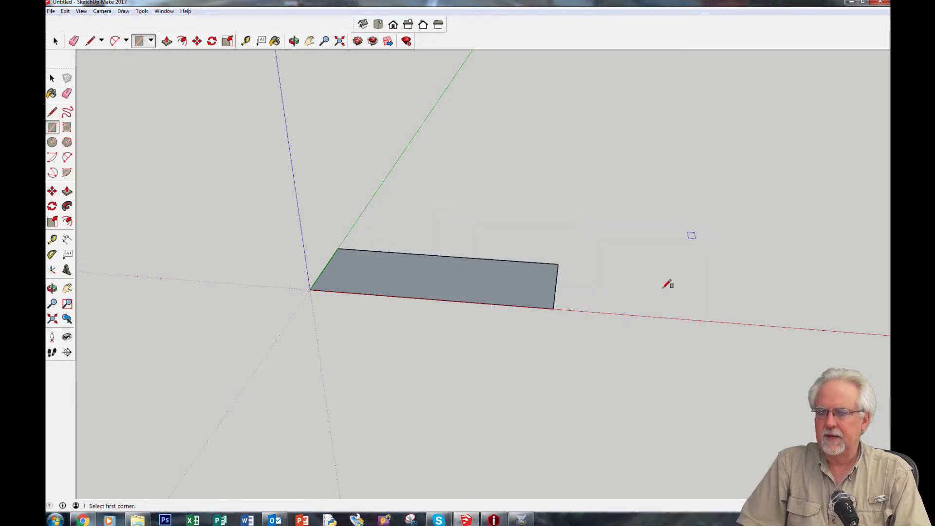
Place two guide lines across the rectangle parallel to its long edges, one of them 12 mm in from the edge on the red axis.
{"action": "scroll", "coordinate": [522, 376], "scroll_direction": "up", "scroll_amount": 2}
{"action": "scroll", "coordinate": [522, 376], "scroll_direction": "up", "scroll_amount": 2}
{"action": "scroll", "coordinate": [271, 246], "scroll_direction": "down", "scroll_amount": 2}
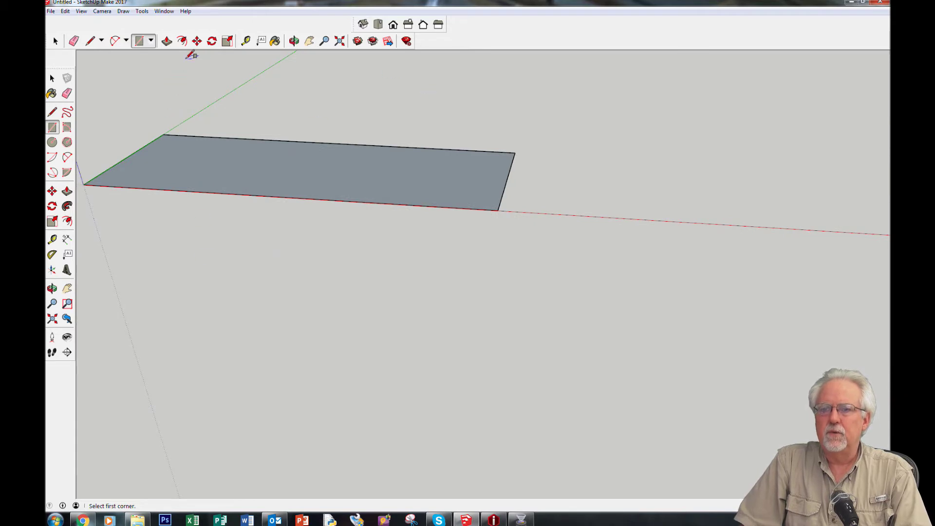
{"action": "left_click", "coordinate": [308, 42]}
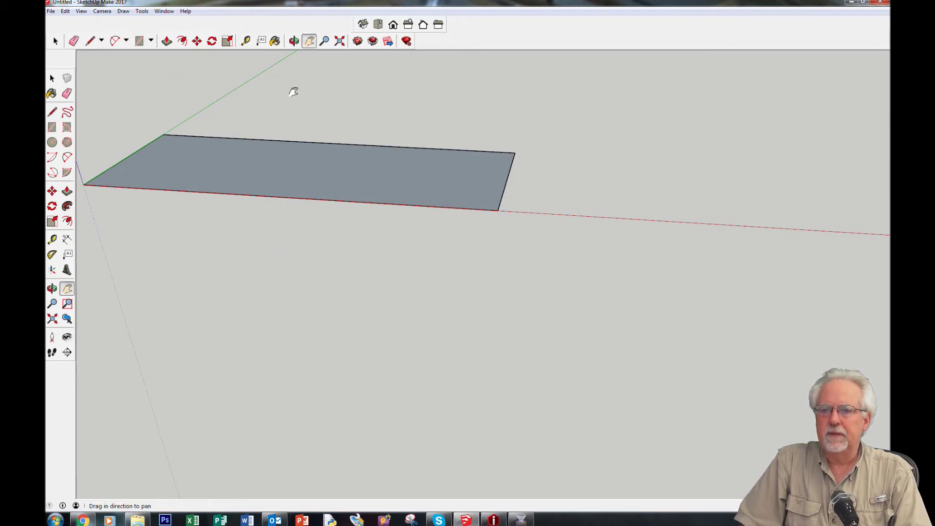
{"action": "left_click_drag", "start_coordinate": [218, 207], "coordinate": [293, 238]}
{"action": "key", "text": "o"}
{"action": "left_click_drag", "start_coordinate": [225, 205], "coordinate": [361, 432]}
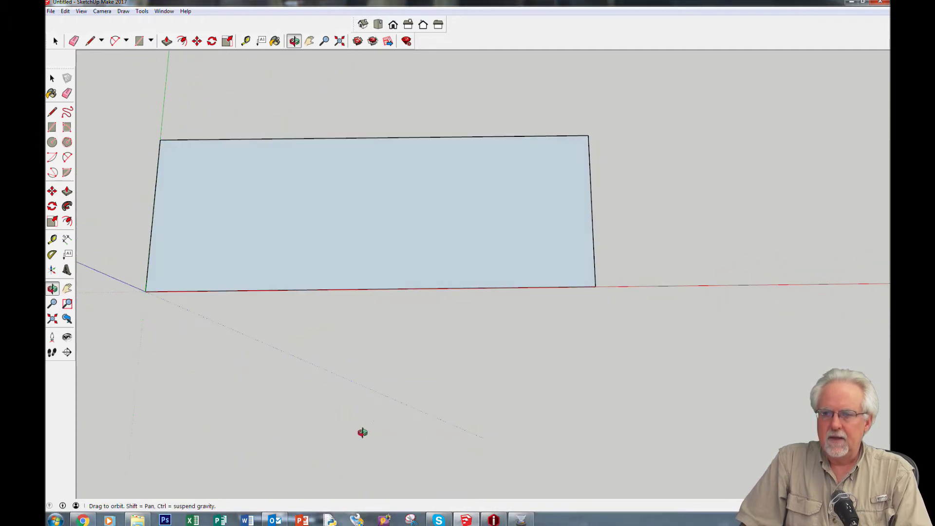
{"action": "key", "text": "h"}
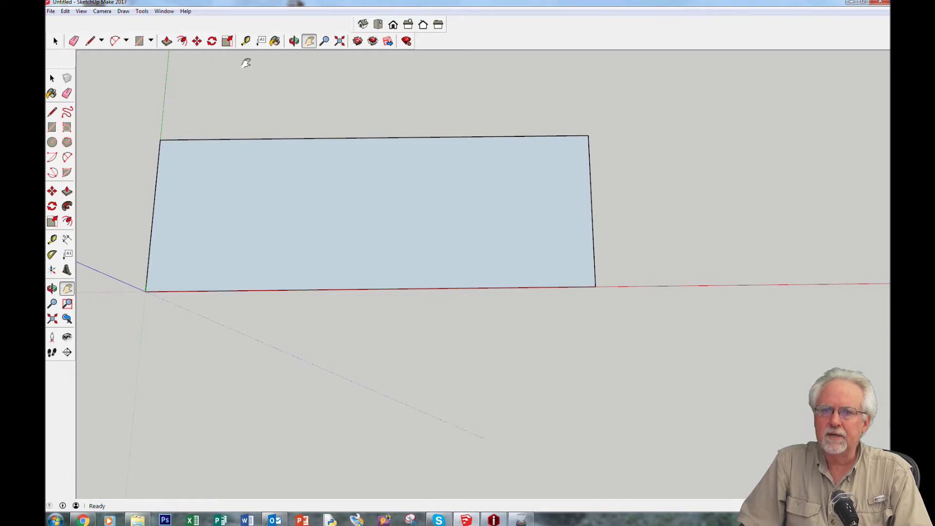
{"action": "left_click", "coordinate": [246, 42]}
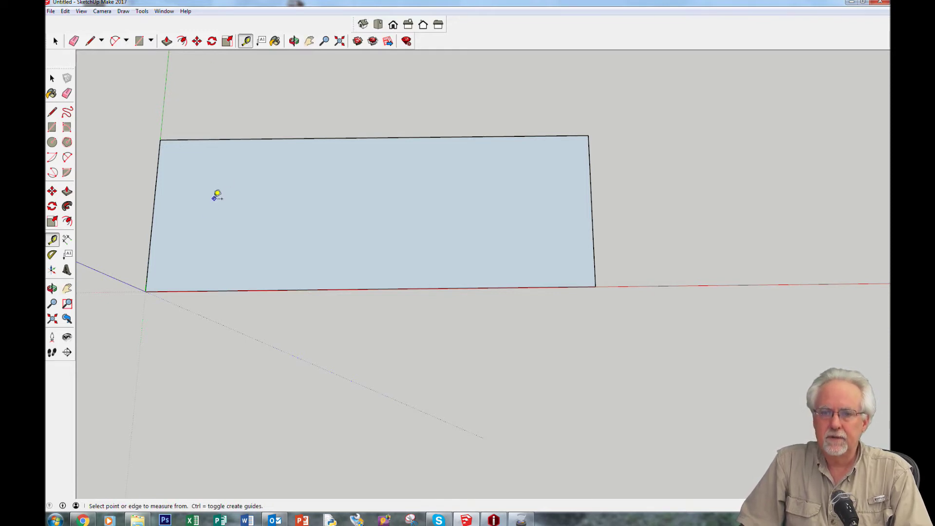
{"action": "left_click", "coordinate": [195, 290]}
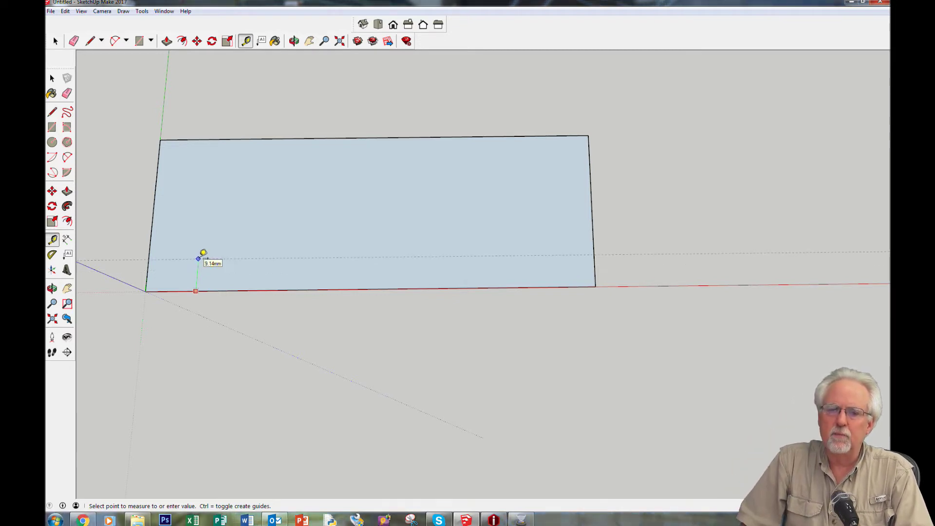
{"action": "left_click", "coordinate": [200, 257]}
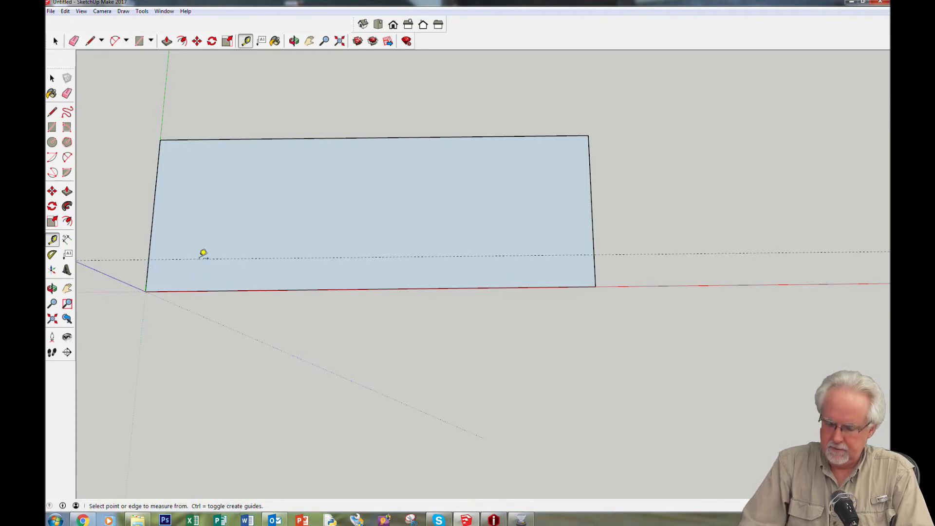
{"action": "type", "text": "12"}
{"action": "key", "text": "Return"}
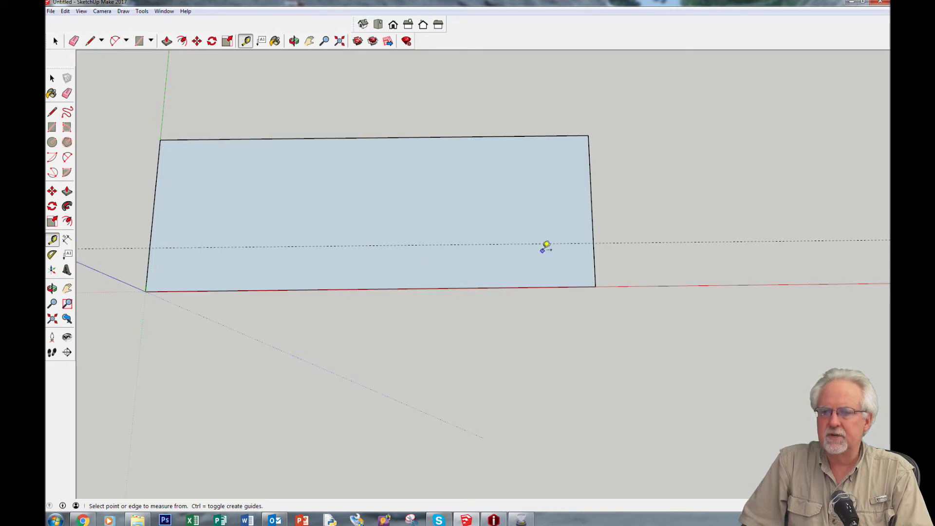
{"action": "left_click", "coordinate": [208, 140]}
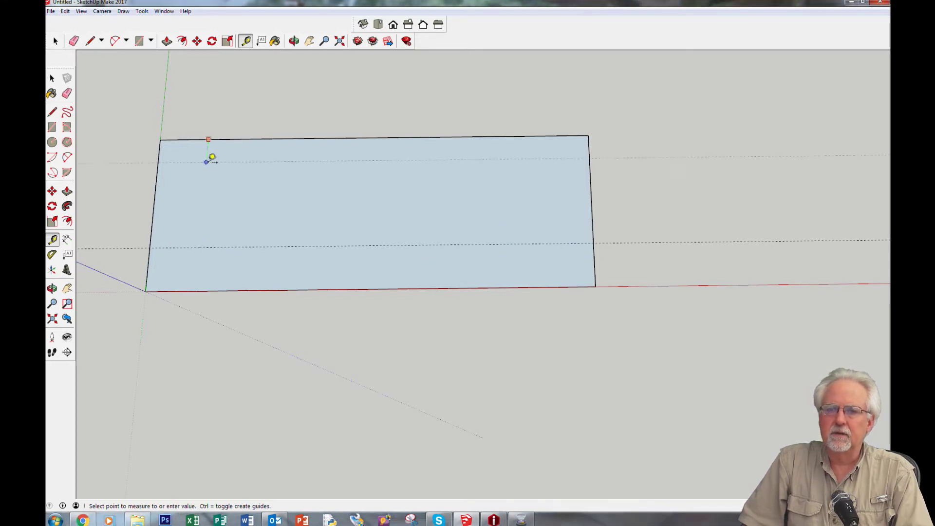
{"action": "left_click", "coordinate": [211, 176]}
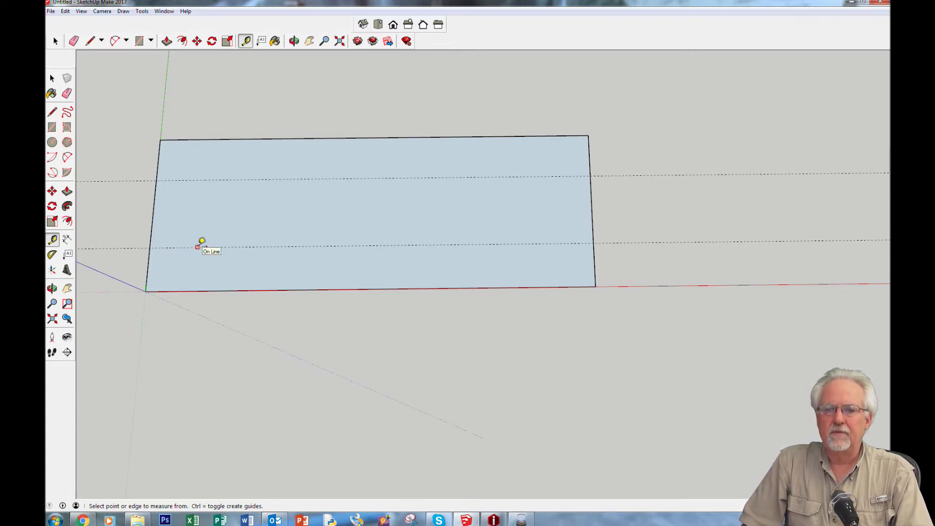
Mark six evenly spaced guide points along the guide line nearest the red axis, measuring from its intersection with the rectangle's short edge at the green axis.
{"action": "left_click", "coordinate": [150, 247]}
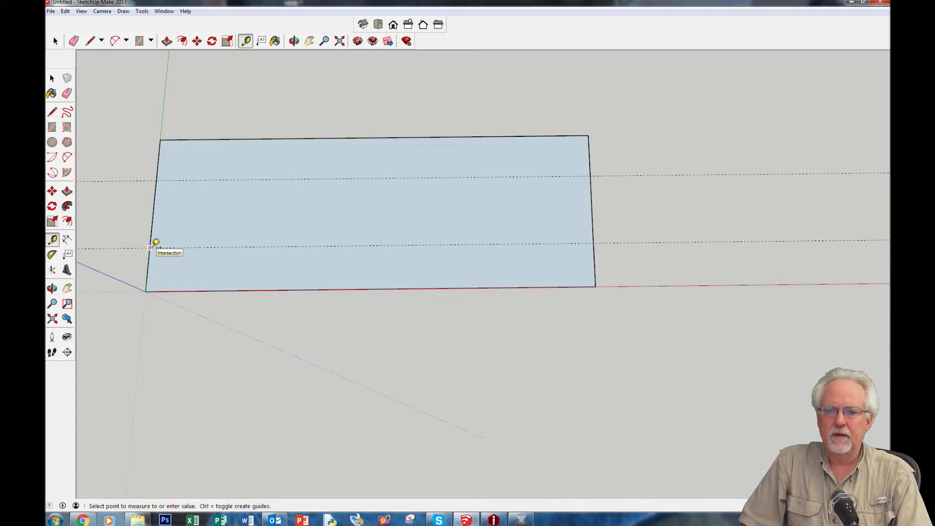
{"action": "left_click", "coordinate": [205, 247]}
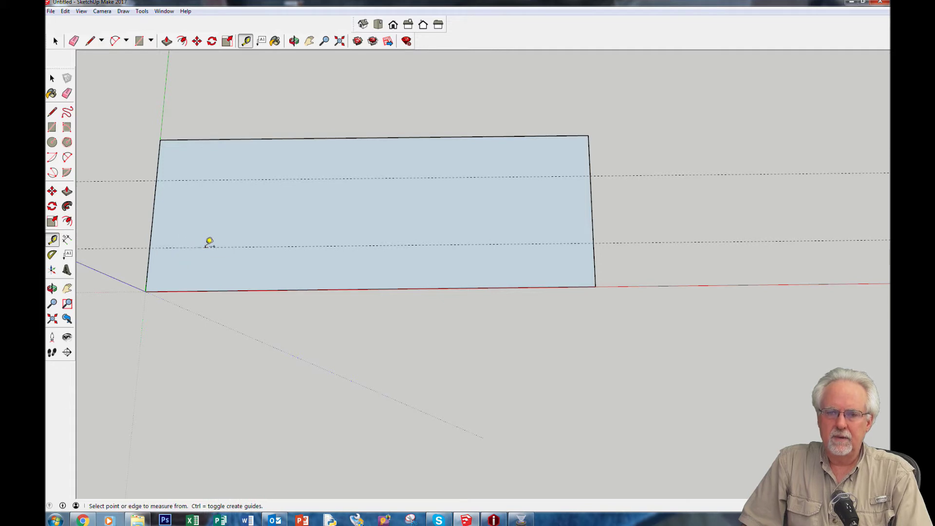
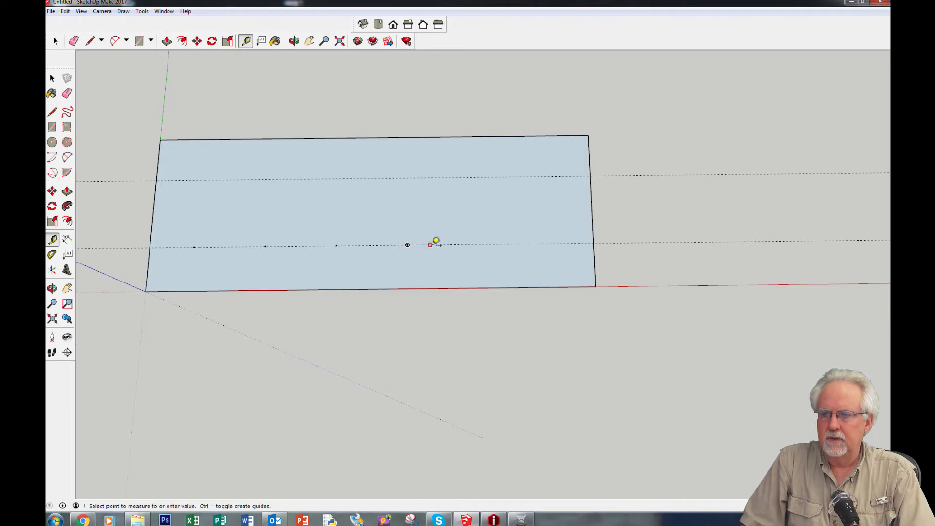
{"action": "left_click", "coordinate": [483, 243]}
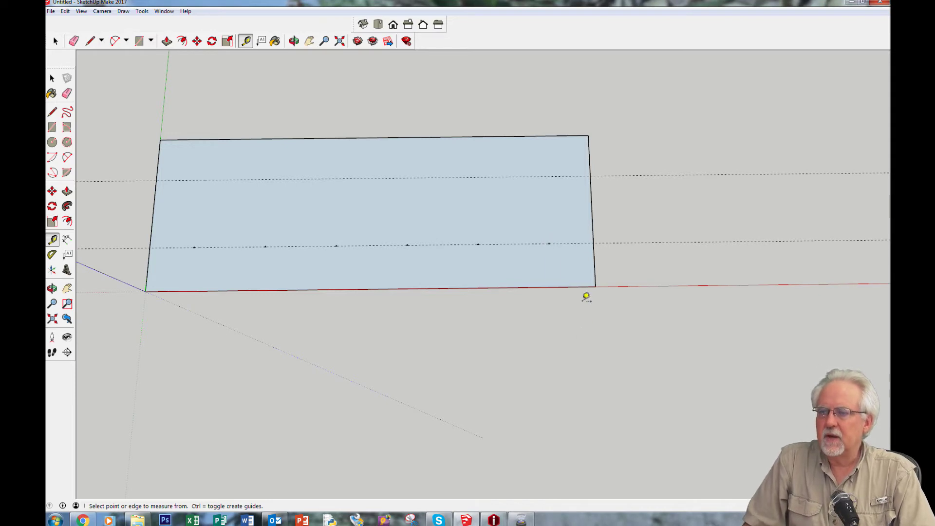
Measure from the sixth guide point to the rectangle's far short edge, and mark the first guide point on the other guide line.
{"action": "left_click", "coordinate": [549, 244]}
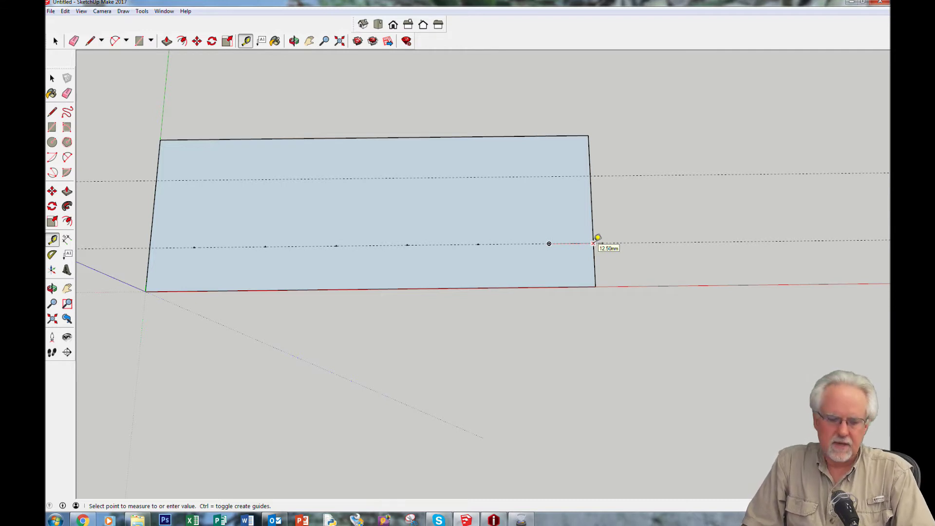
{"action": "key", "text": "Escape"}
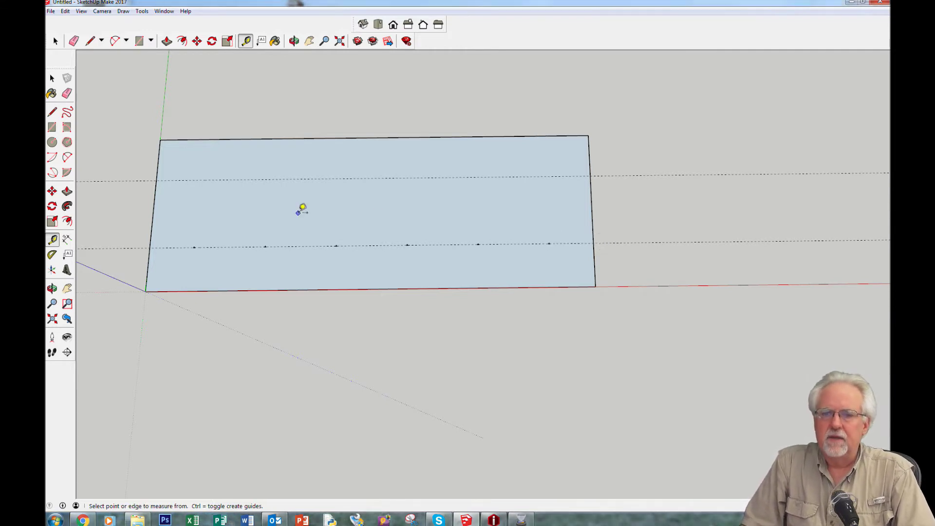
{"action": "left_click", "coordinate": [156, 180]}
{"action": "key", "text": "Escape"}
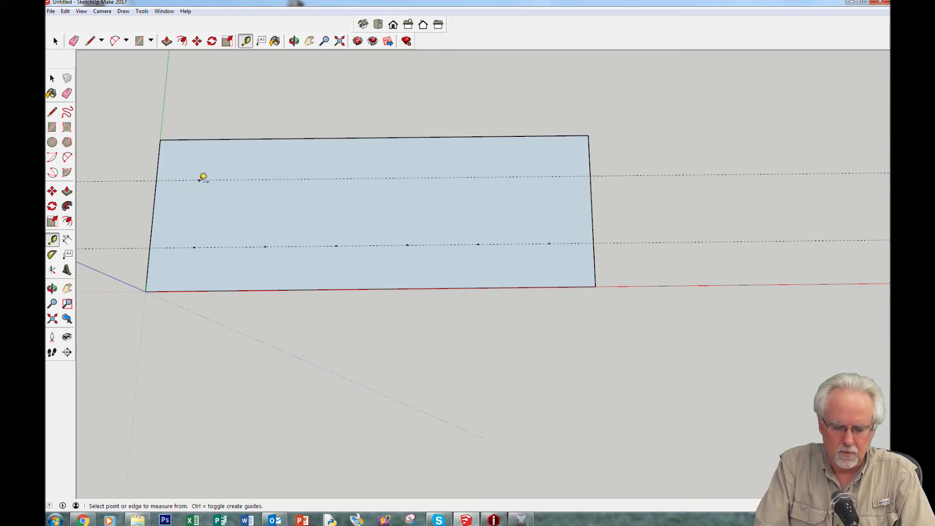
{"action": "left_click", "coordinate": [203, 178]}
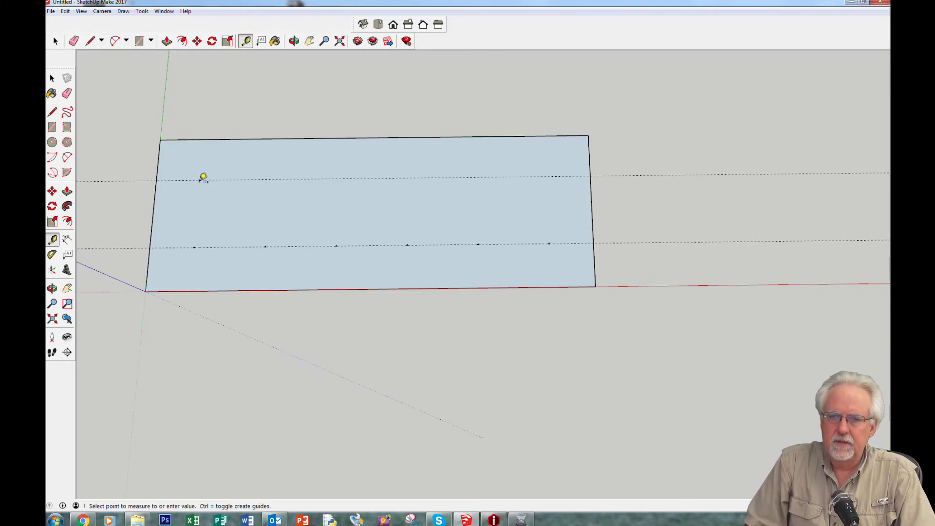
{"action": "left_click", "coordinate": [271, 177]}
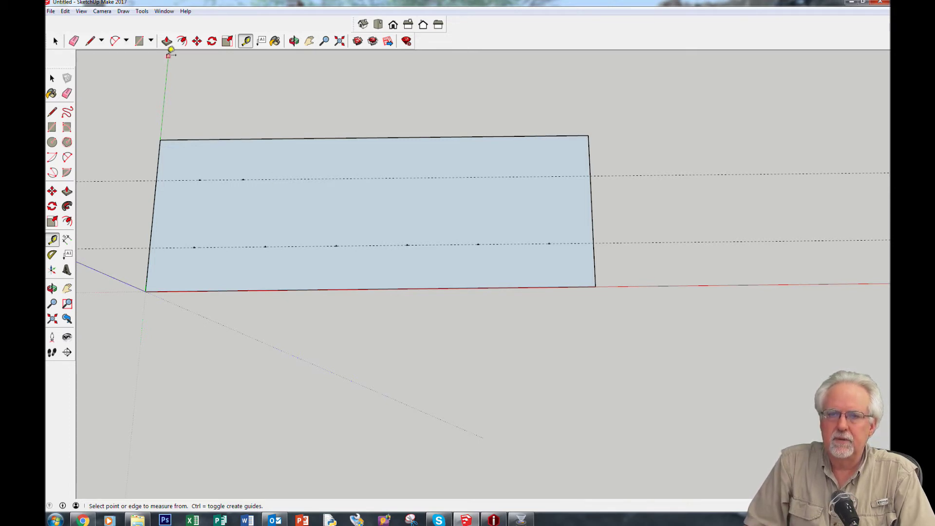
{"action": "left_click", "coordinate": [69, 12]}
{"action": "left_click", "coordinate": [76, 23]}
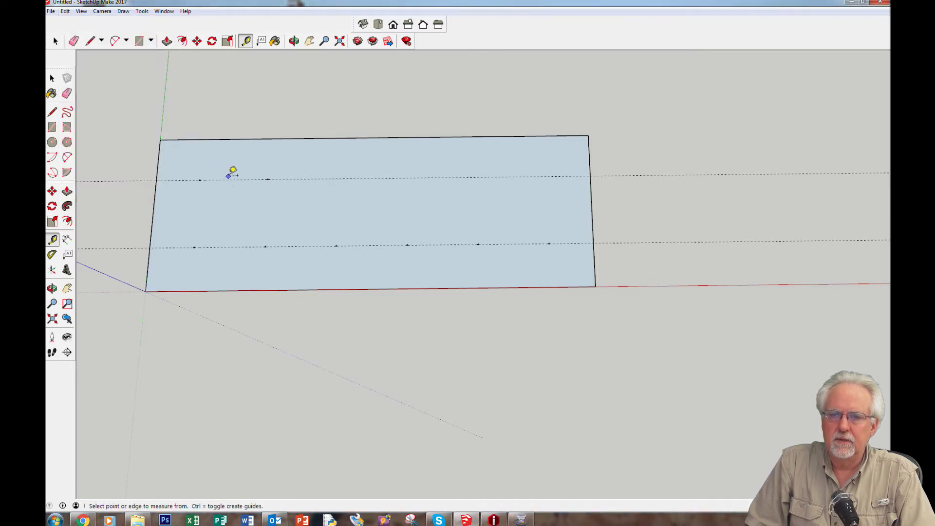
{"action": "left_click", "coordinate": [65, 11]}
{"action": "left_click", "coordinate": [73, 22]}
Mark five more evenly spaced guide points along the guide line farther from the red axis, measuring each from the previous point.
{"action": "left_click", "coordinate": [199, 180]}
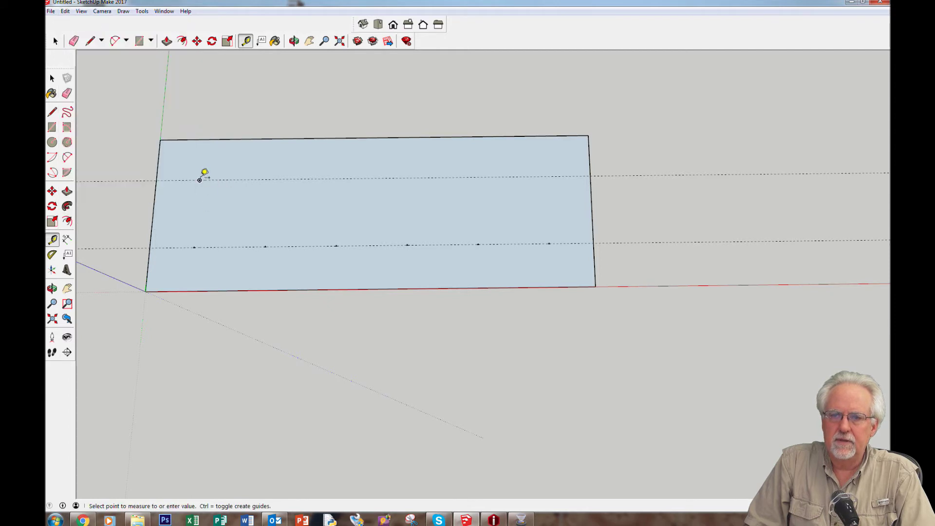
{"action": "left_click", "coordinate": [283, 178]}
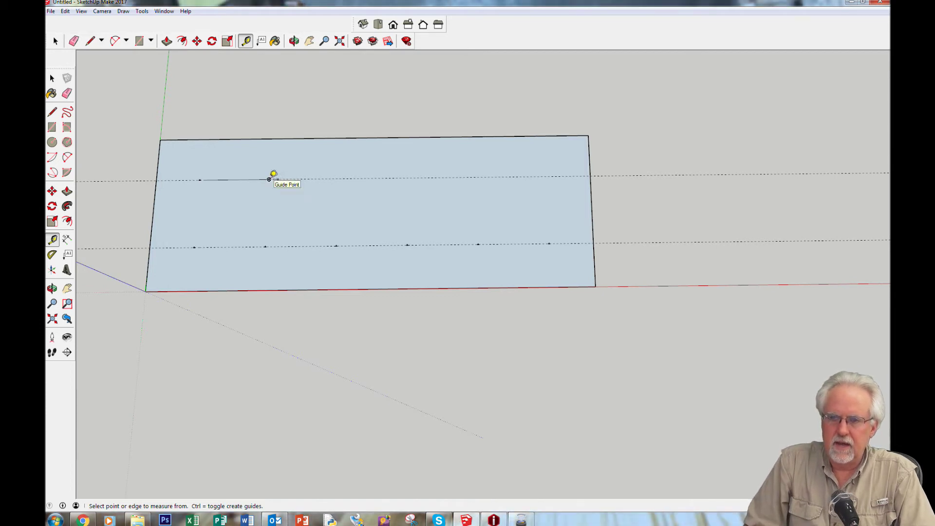
{"action": "left_click", "coordinate": [269, 180]}
{"action": "left_click", "coordinate": [364, 179]}
{"action": "type", "text": "24"}
{"action": "key", "text": "Return"}
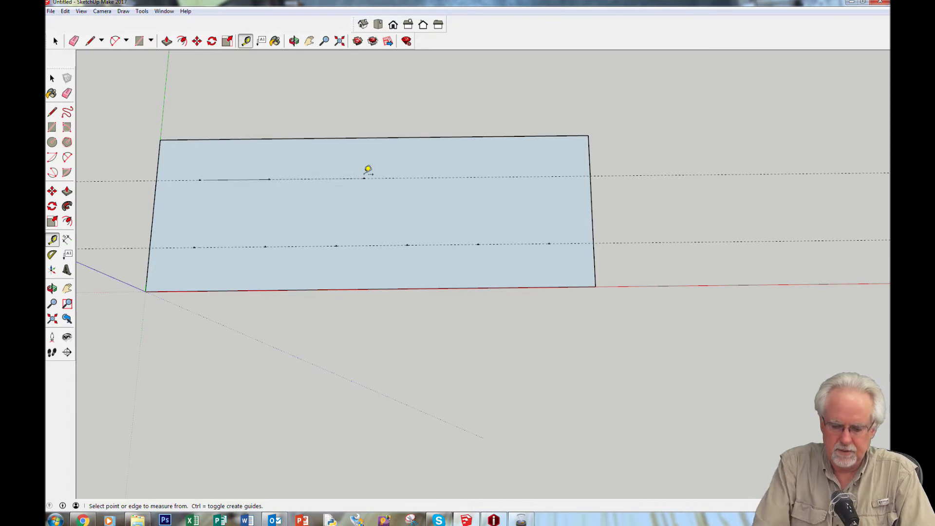
{"action": "left_click", "coordinate": [339, 179]}
{"action": "left_click", "coordinate": [419, 176]}
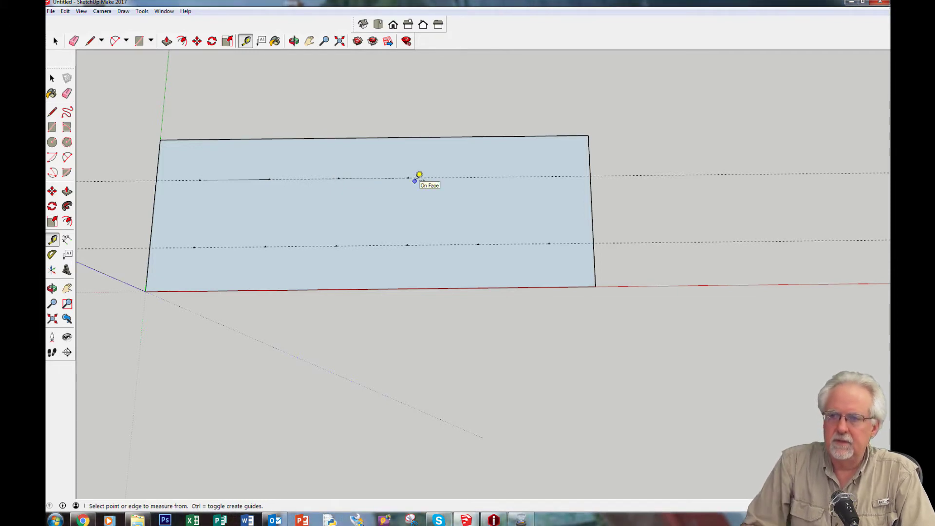
{"action": "left_click", "coordinate": [410, 177]}
{"action": "left_click", "coordinate": [496, 176]}
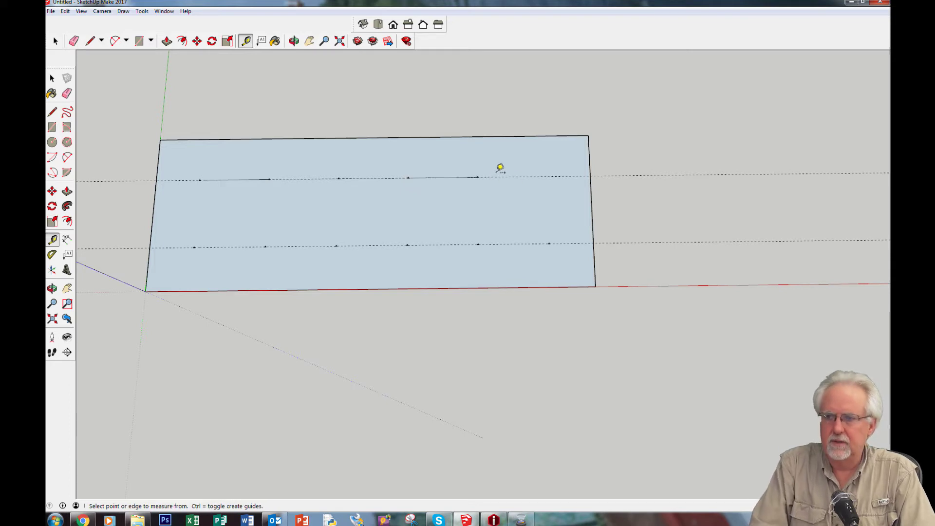
{"action": "left_click", "coordinate": [478, 177]}
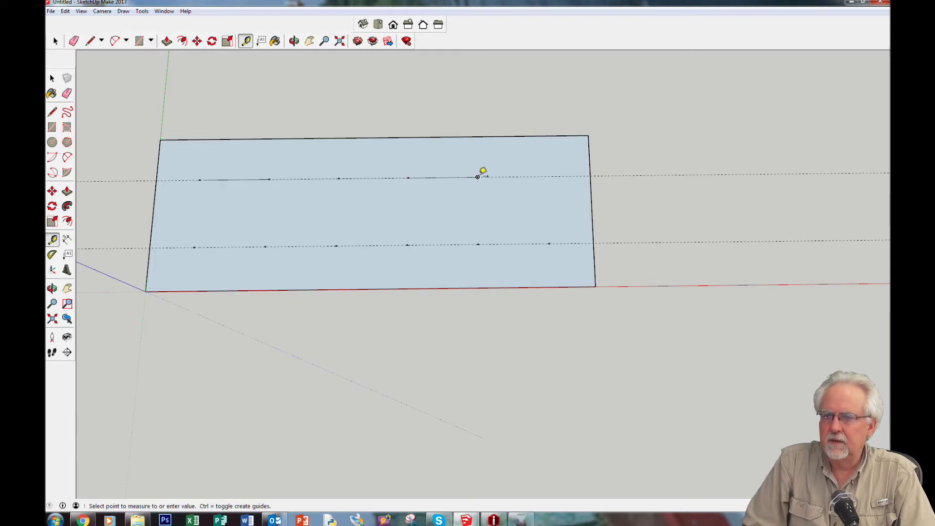
{"action": "left_click", "coordinate": [567, 175]}
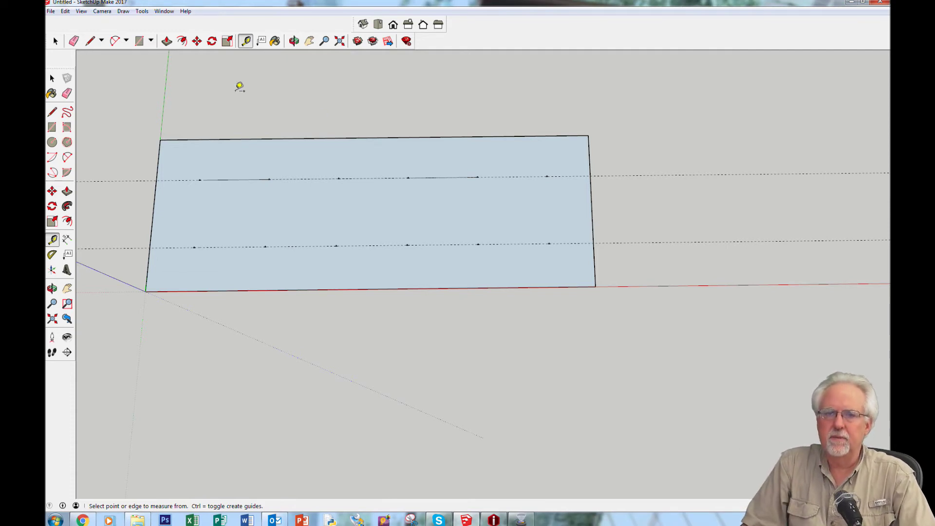
Draw a circle centred on the guide point nearest the green axis in the row closest to the red axis, with an exact radius.
{"action": "left_click", "coordinate": [53, 142]}
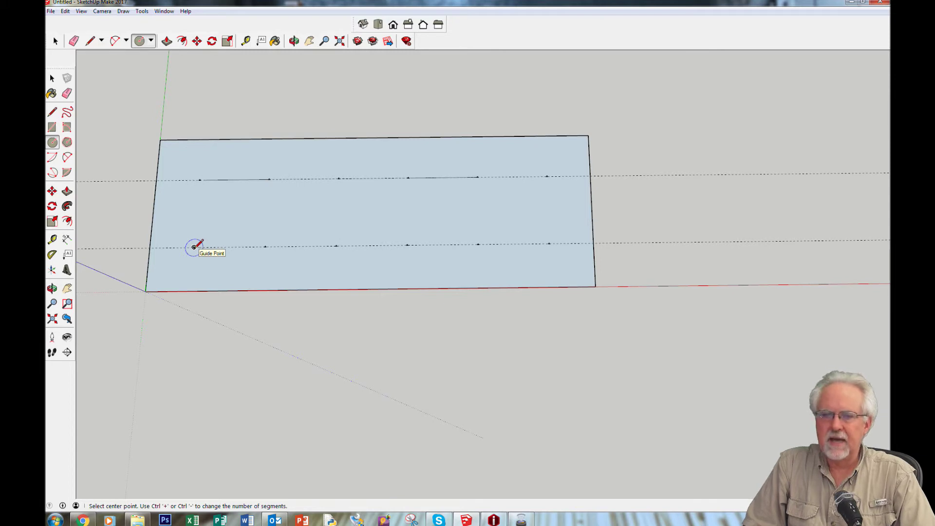
{"action": "left_click", "coordinate": [194, 247]}
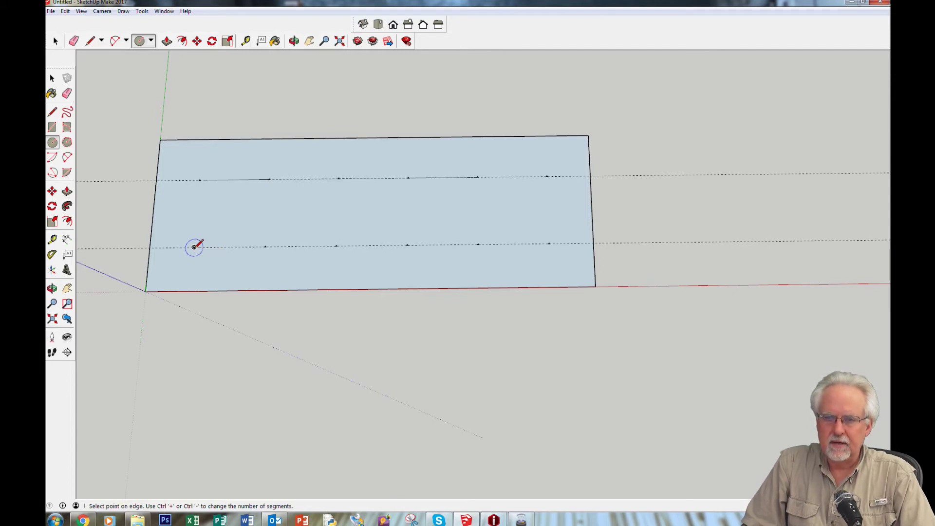
{"action": "left_click", "coordinate": [236, 230]}
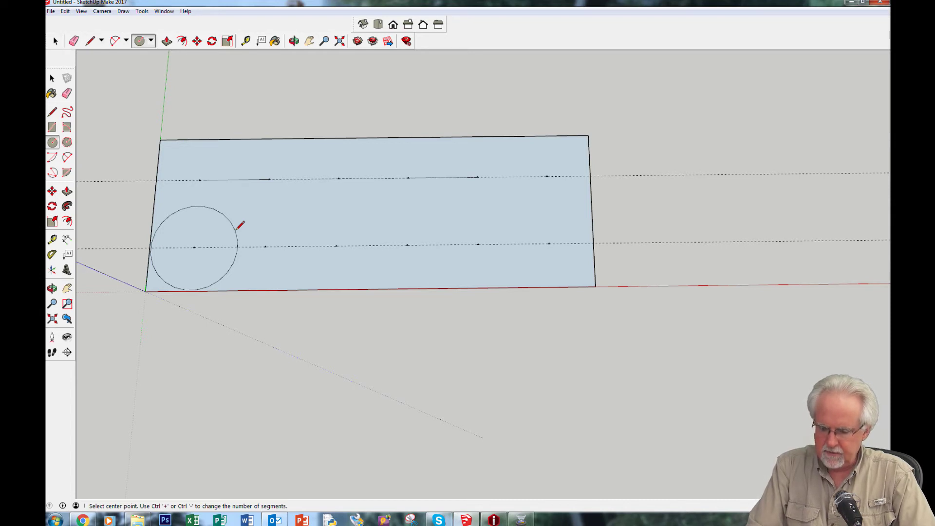
{"action": "type", "text": "2"}
{"action": "key", "text": "Return"}
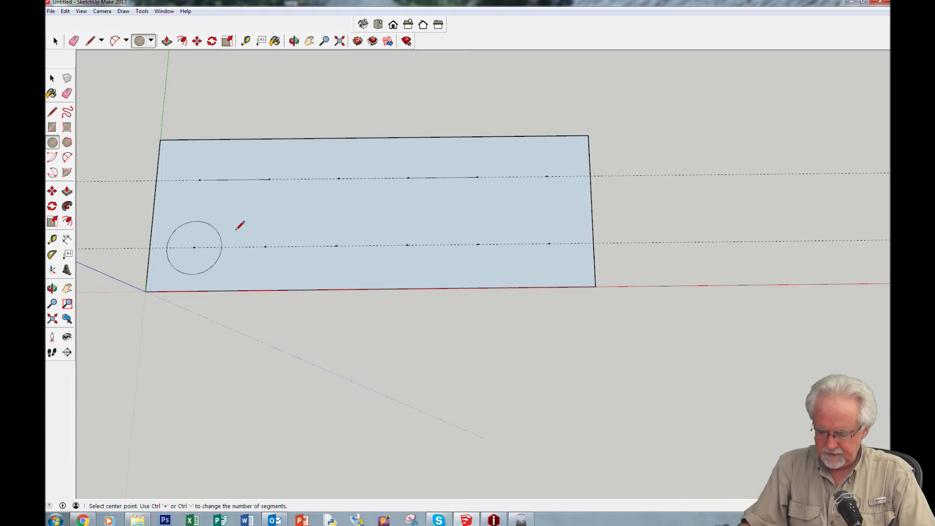
Draw circles of the same radius on the other five guide points in the row closest to the red axis.
{"action": "left_click", "coordinate": [265, 247]}
{"action": "left_click", "coordinate": [288, 230]}
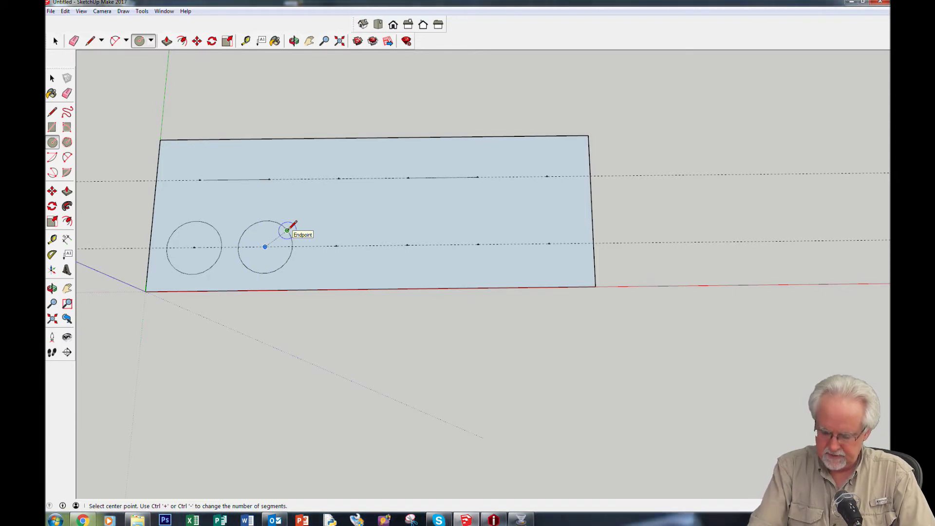
{"action": "left_click", "coordinate": [336, 246]}
{"action": "left_click", "coordinate": [356, 220]}
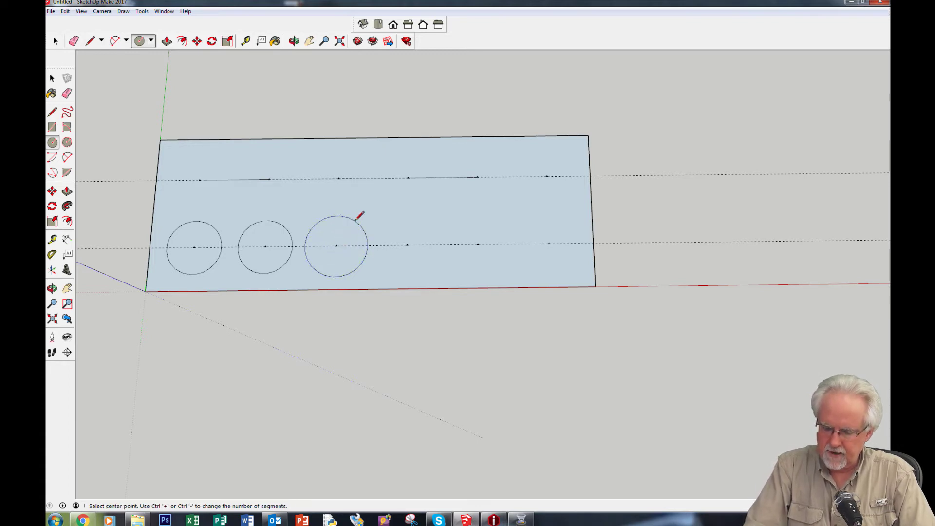
{"action": "key", "text": "Return"}
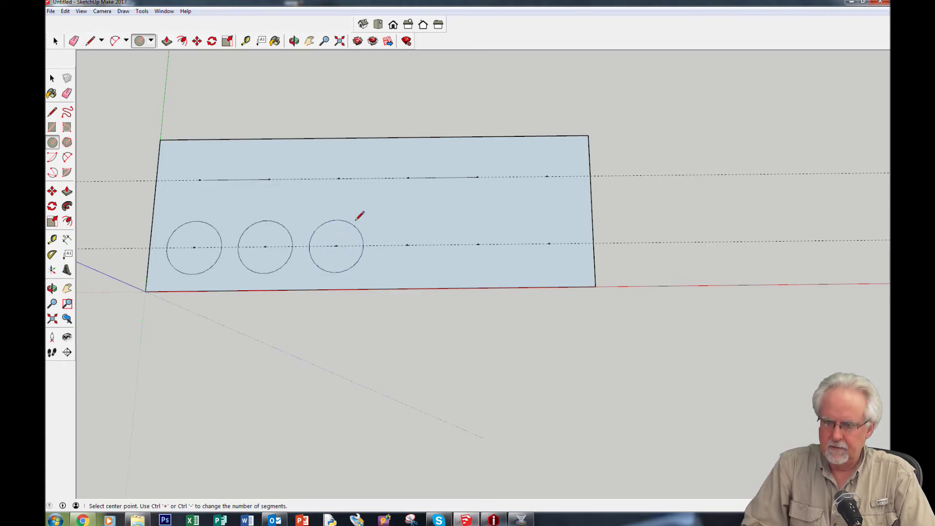
{"action": "left_click", "coordinate": [407, 245]}
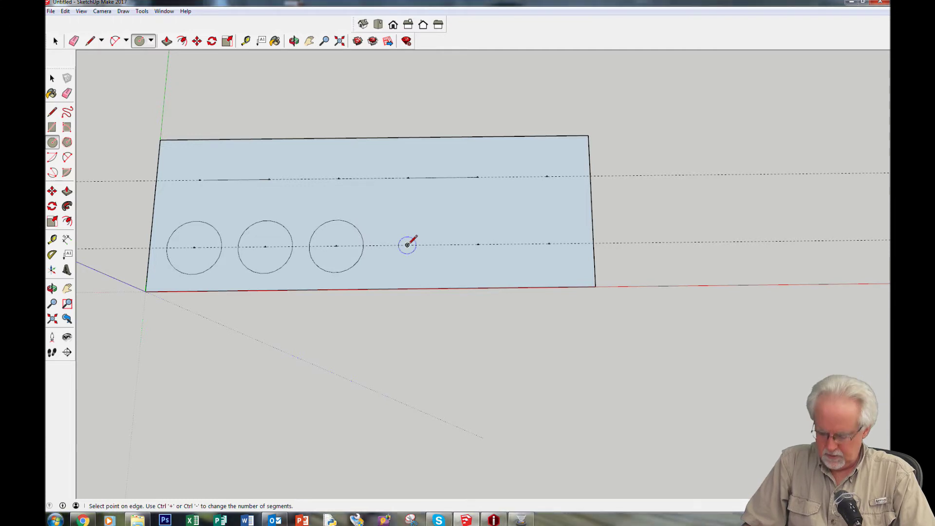
{"action": "left_click", "coordinate": [437, 223]}
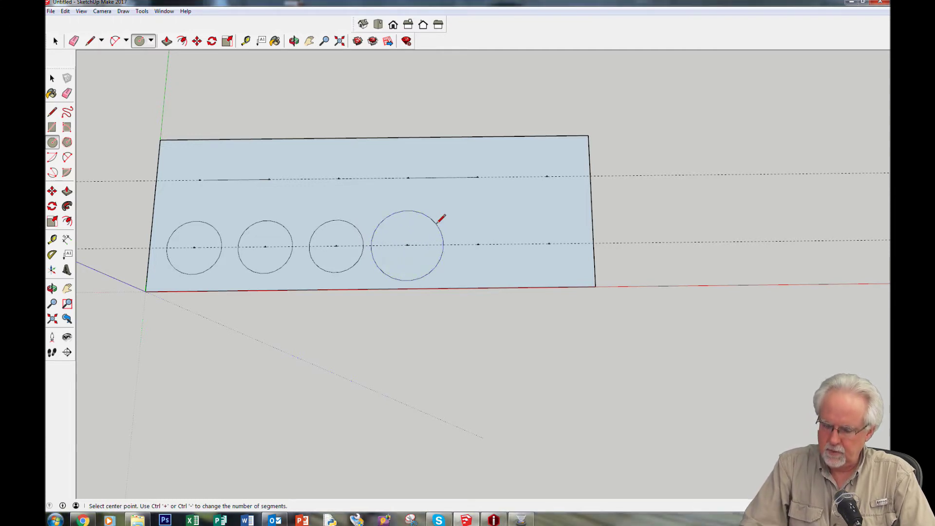
{"action": "key", "text": "Return"}
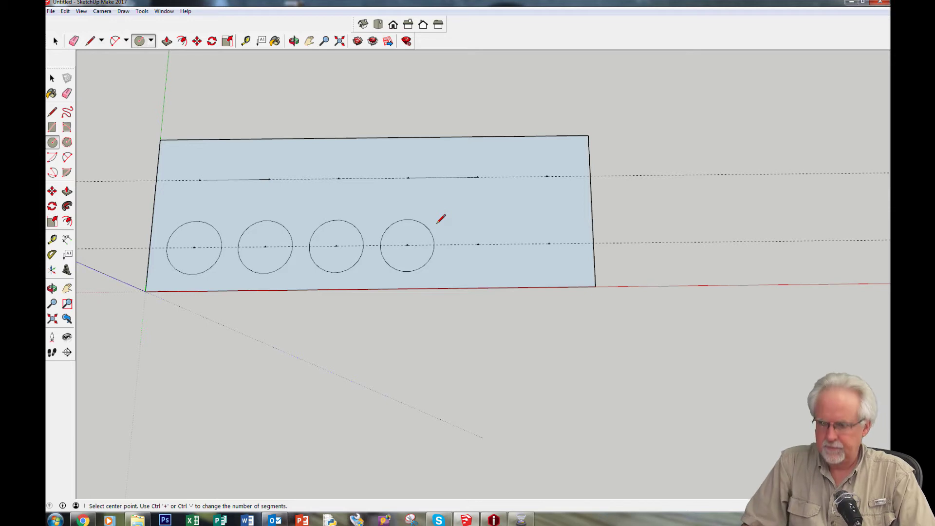
{"action": "left_click", "coordinate": [478, 243]}
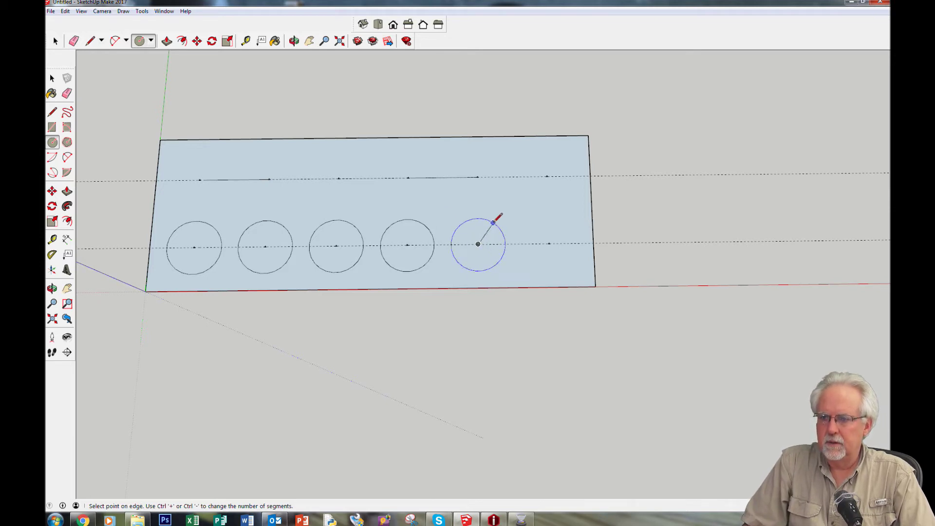
{"action": "left_click", "coordinate": [495, 221]}
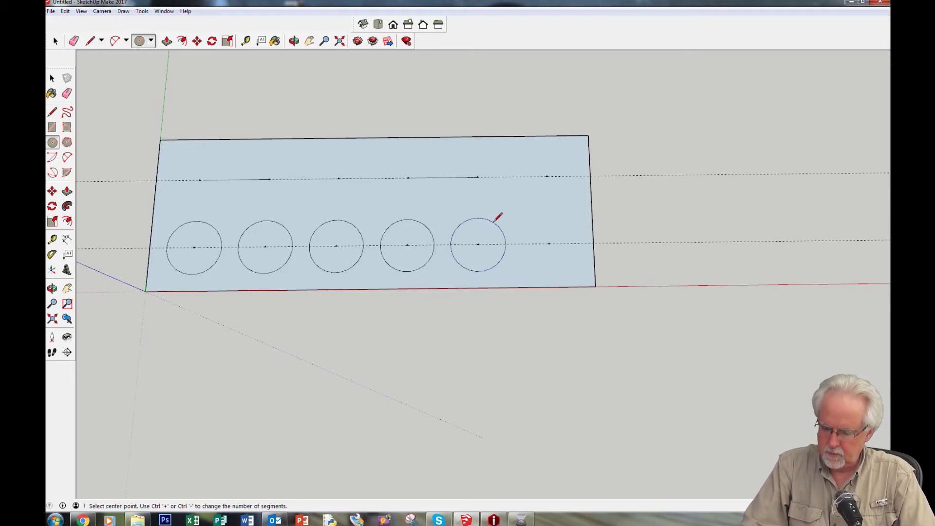
{"action": "key", "text": "Return"}
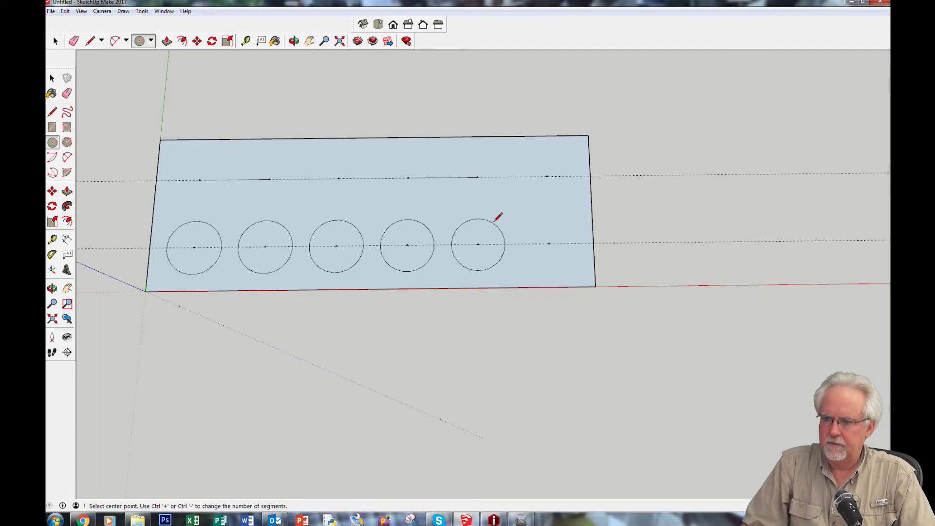
{"action": "left_click", "coordinate": [549, 243]}
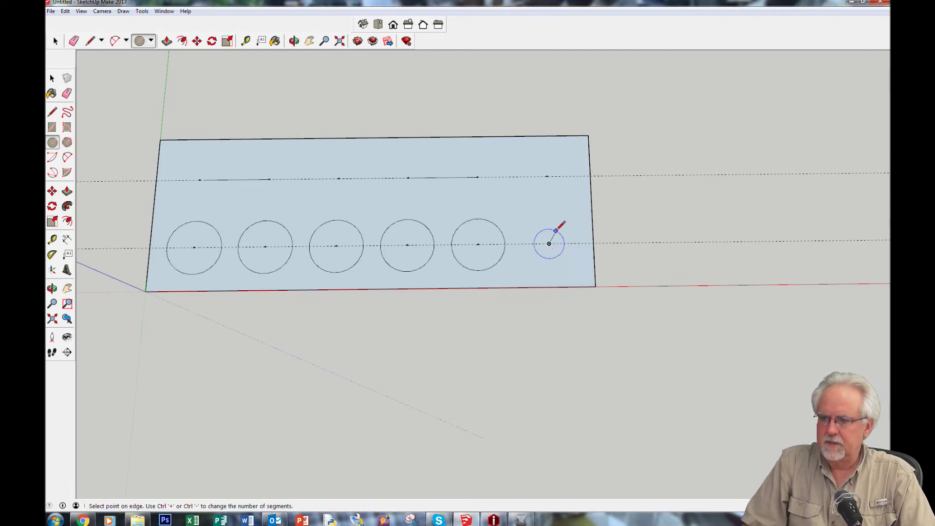
{"action": "left_click", "coordinate": [564, 221]}
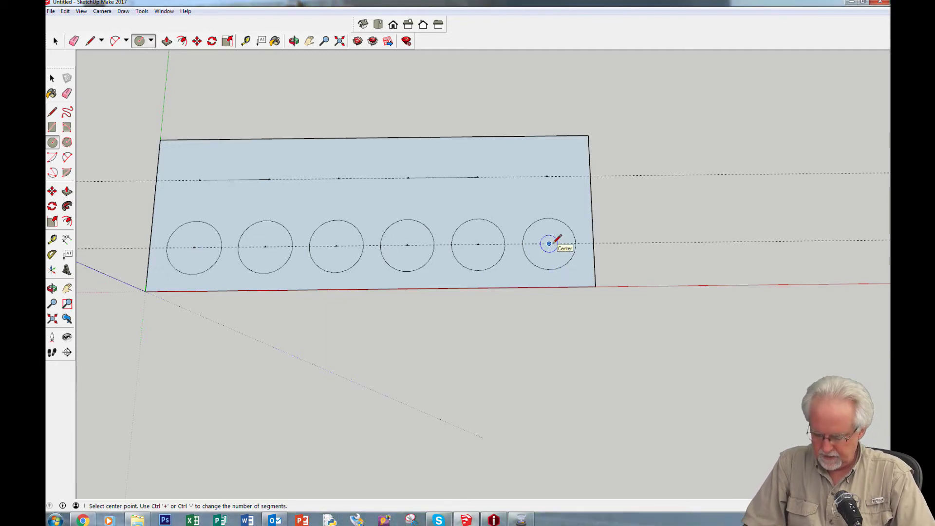
Draw circles of the same radius on the first four guide points in the row farther from the red axis.
{"action": "left_click", "coordinate": [200, 180]}
{"action": "left_click", "coordinate": [221, 160]}
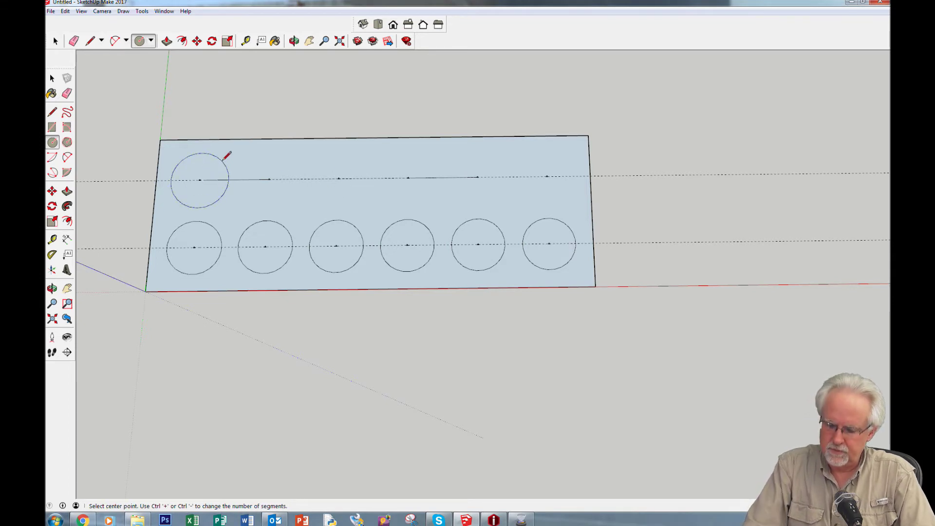
{"action": "key", "text": "Return"}
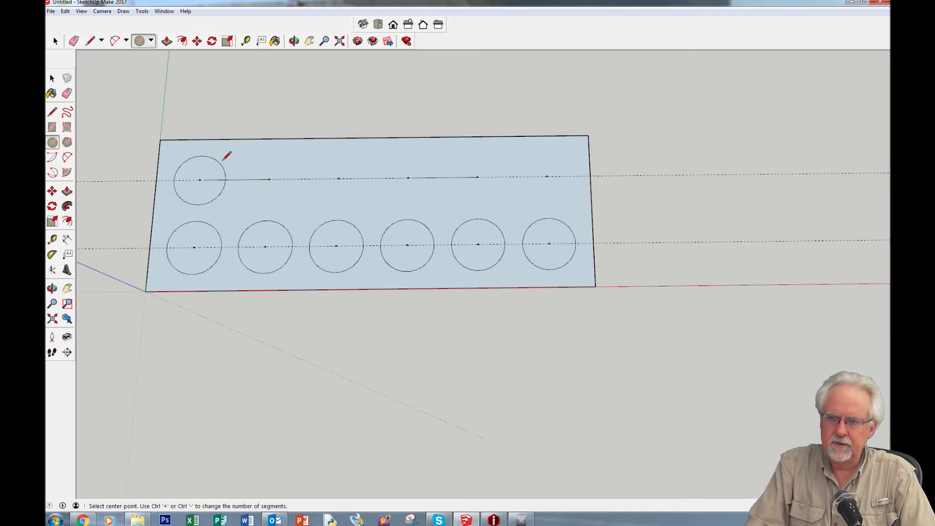
{"action": "left_click", "coordinate": [268, 179]}
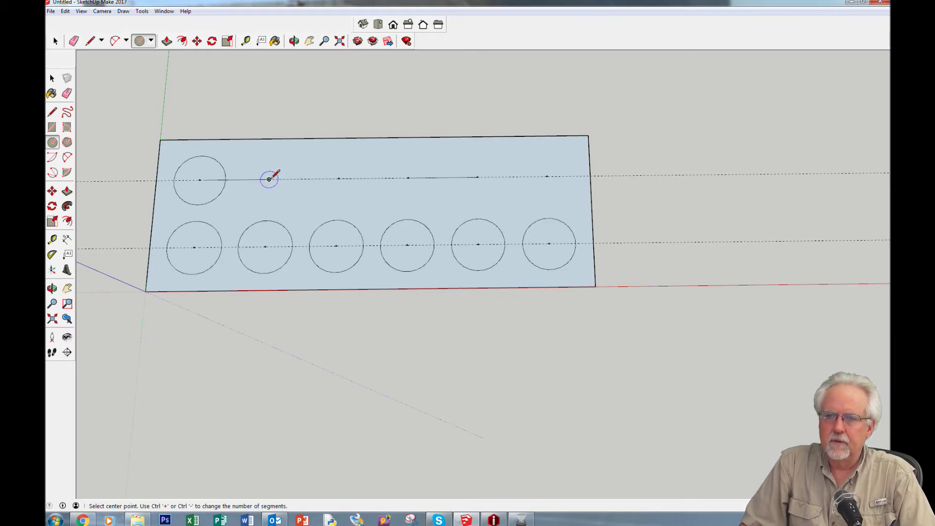
{"action": "left_click", "coordinate": [290, 159]}
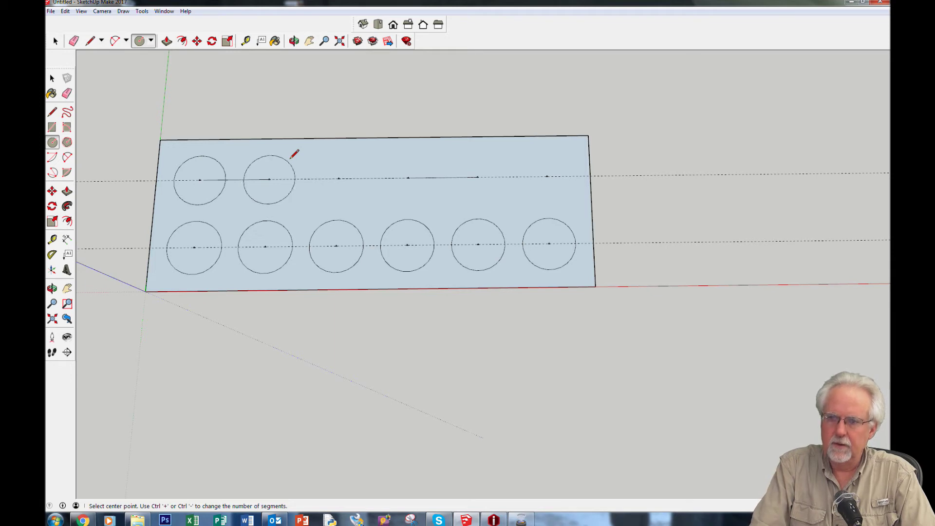
{"action": "key", "text": "Return"}
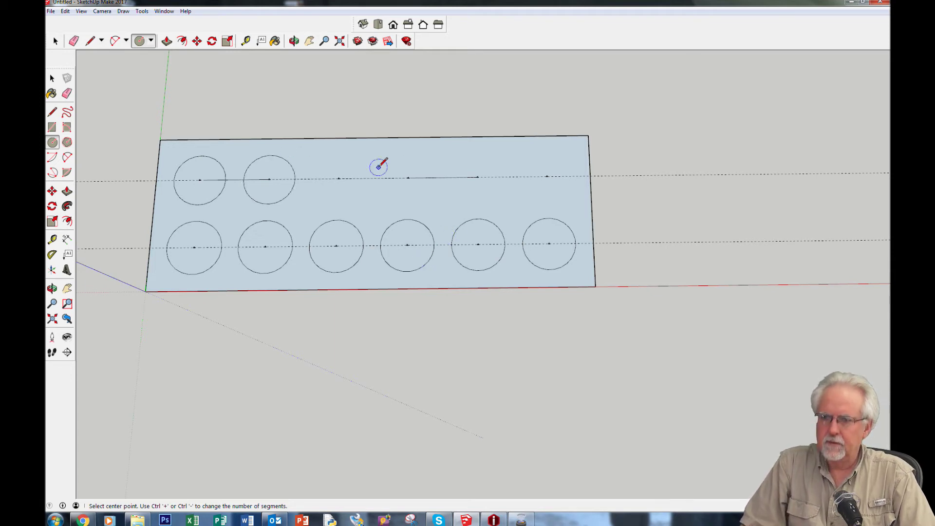
{"action": "left_click", "coordinate": [338, 179]}
{"action": "left_click", "coordinate": [373, 149]}
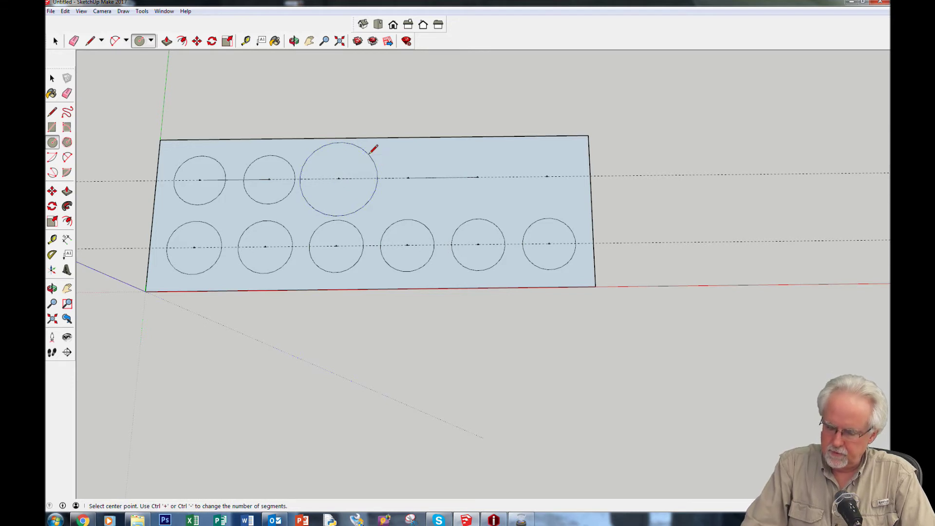
{"action": "key", "text": "Return"}
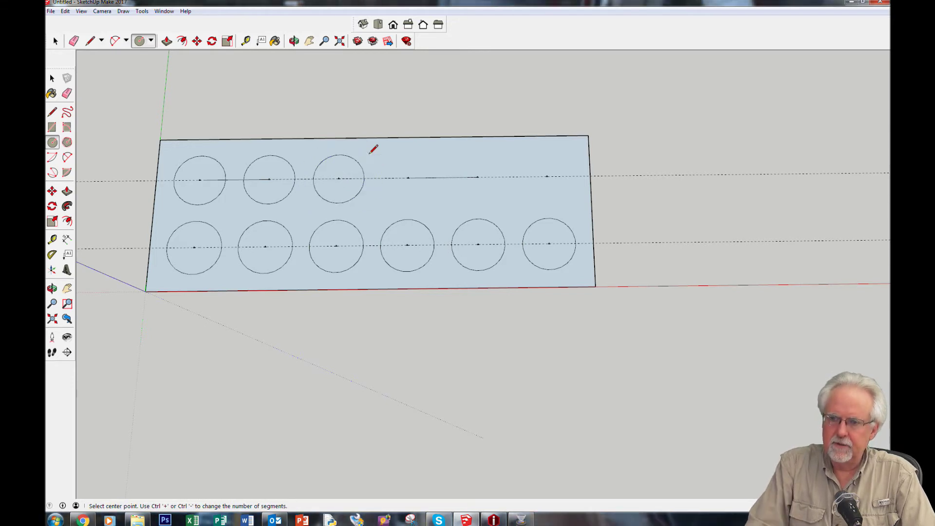
{"action": "left_click", "coordinate": [408, 177]}
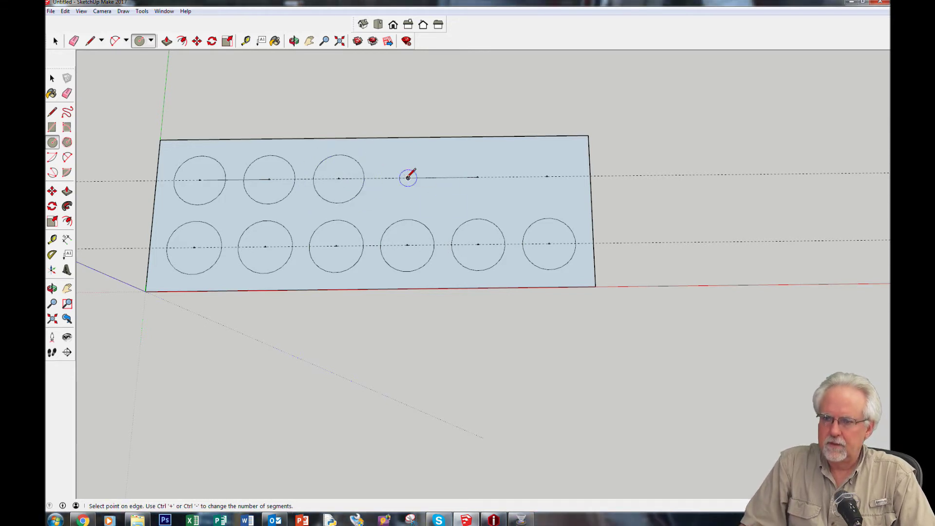
{"action": "left_click", "coordinate": [427, 150]}
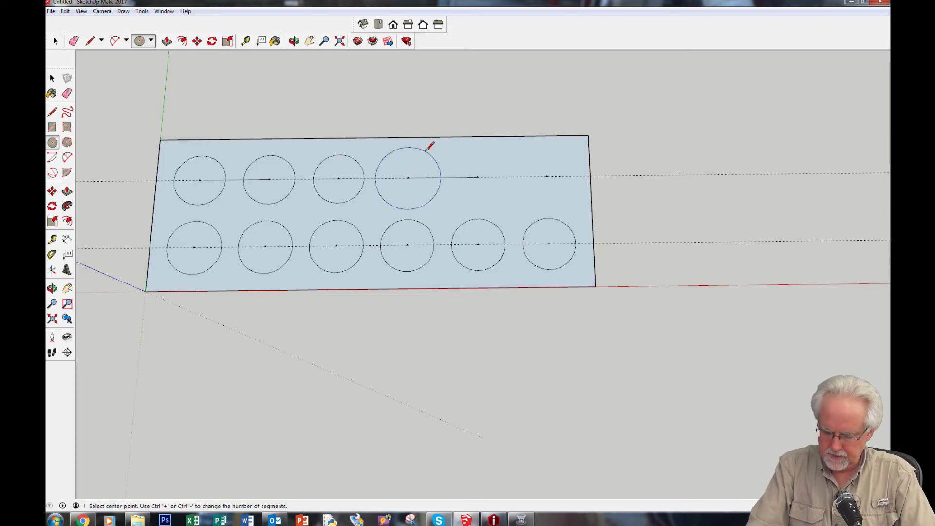
{"action": "key", "text": "Return"}
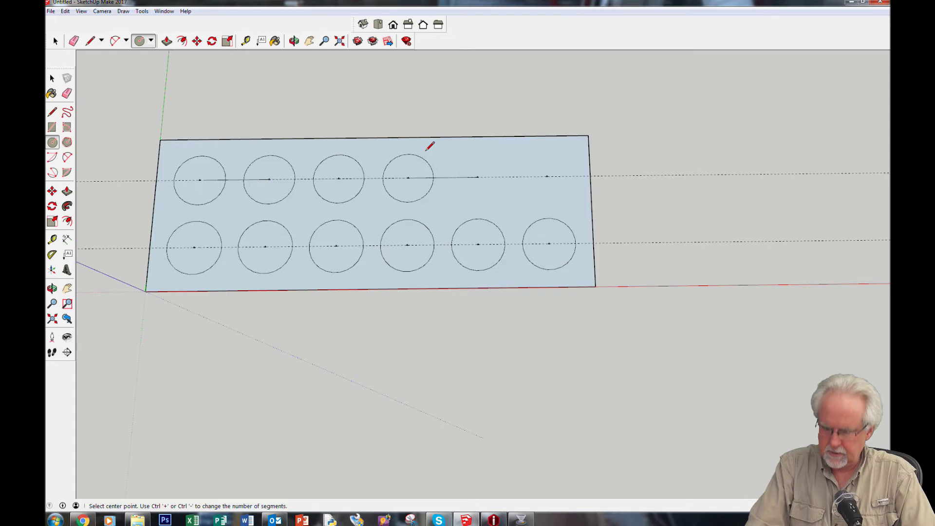
{"action": "left_click", "coordinate": [477, 177]}
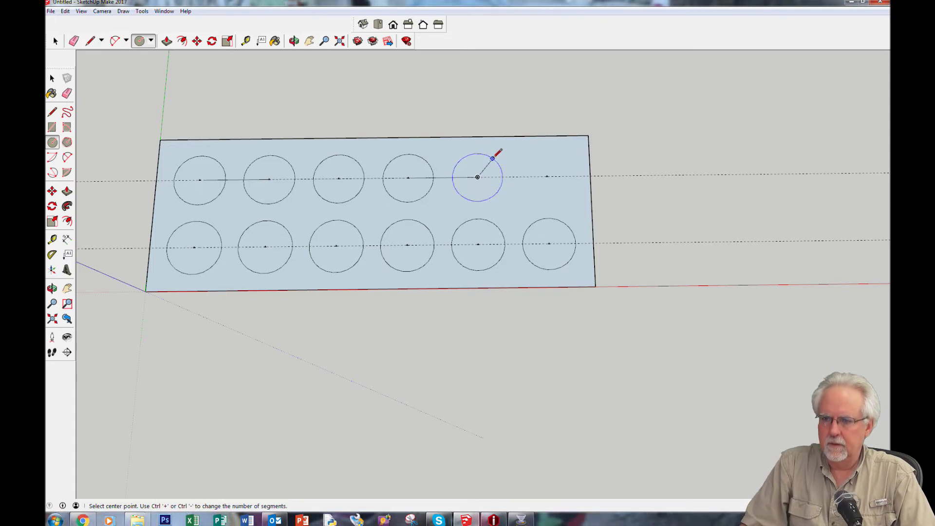
{"action": "left_click", "coordinate": [493, 158]}
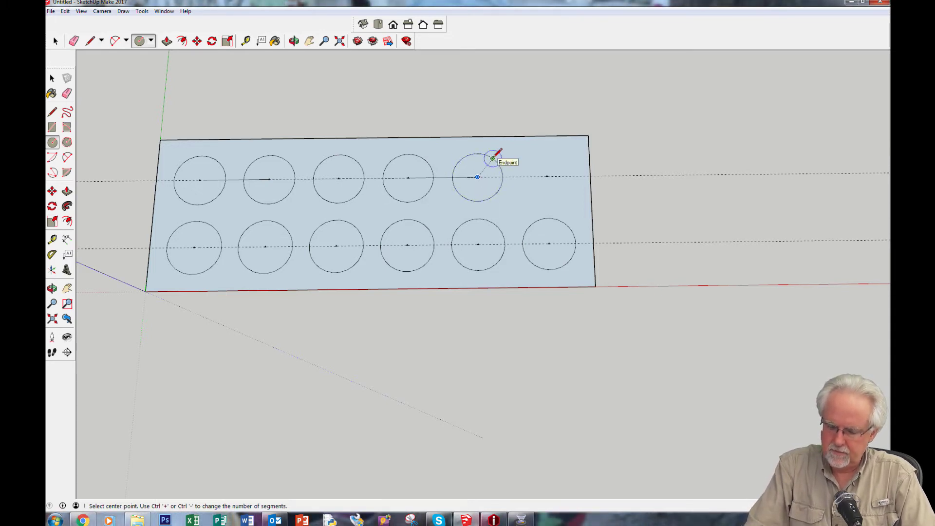
{"action": "key", "text": "Return"}
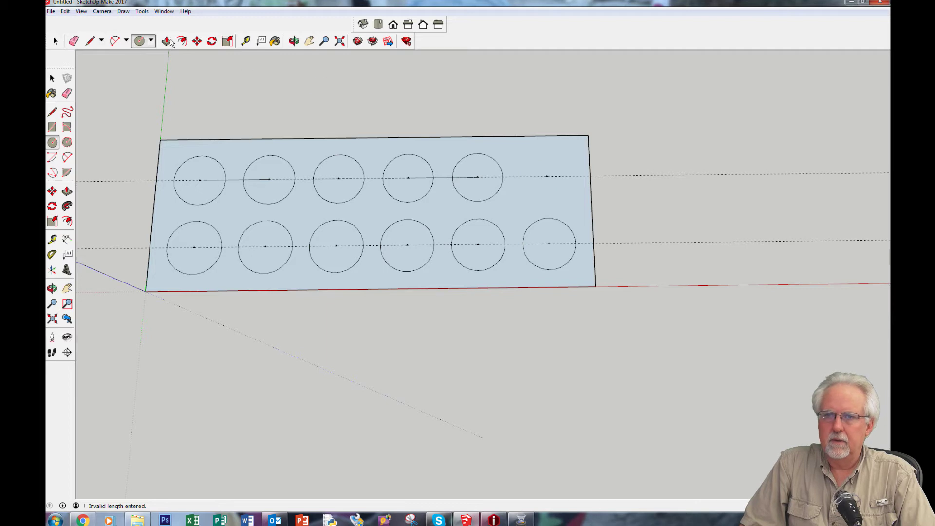
{"action": "left_click", "coordinate": [65, 11]}
{"action": "left_click", "coordinate": [78, 20]}
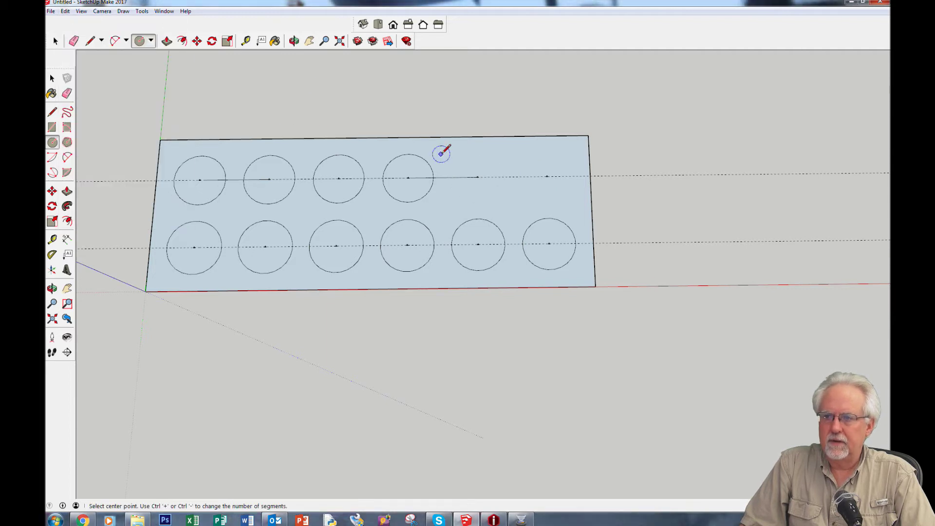
Draw circles of radius 1.5 on the last two guide points in the row farther from the red axis.
{"action": "left_click", "coordinate": [477, 177]}
{"action": "left_click", "coordinate": [506, 151]}
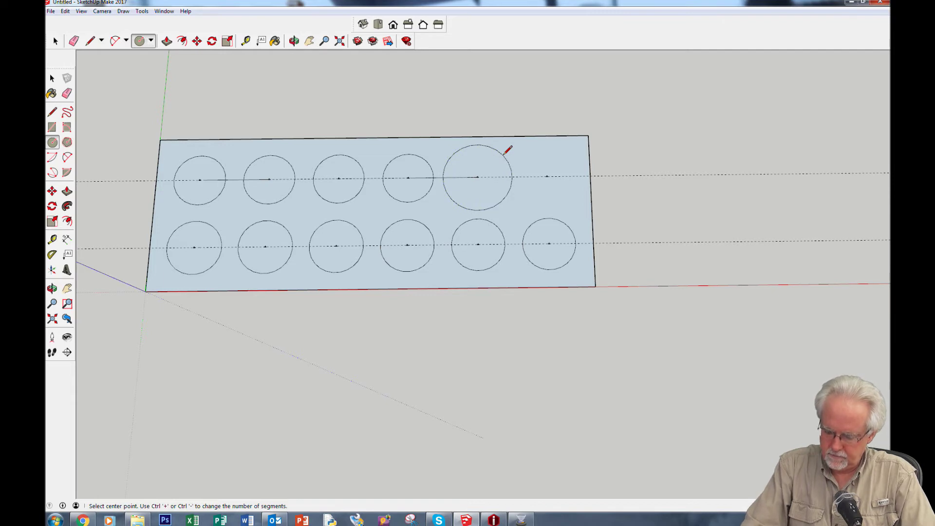
{"action": "type", "text": "1.5"}
{"action": "key", "text": "Return"}
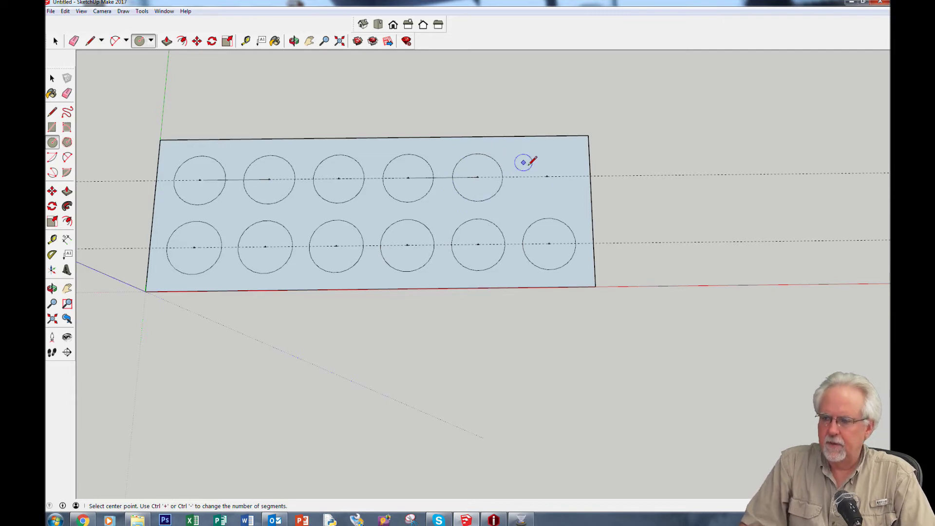
{"action": "left_click", "coordinate": [546, 176]}
{"action": "left_click", "coordinate": [562, 156]}
{"action": "type", "text": "1.5"}
{"action": "key", "text": "Return"}
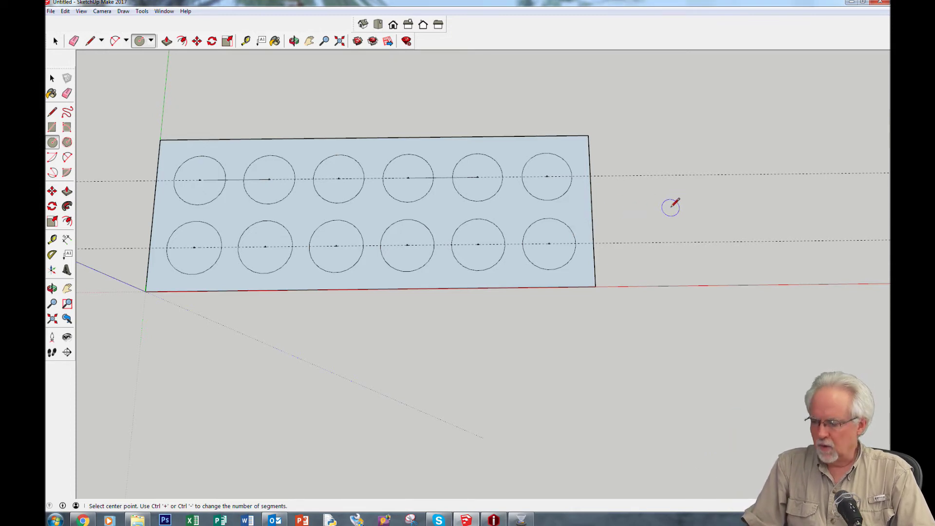
Delete the faces inside all six circles in the row closest to the red axis.
{"action": "left_click", "coordinate": [55, 41]}
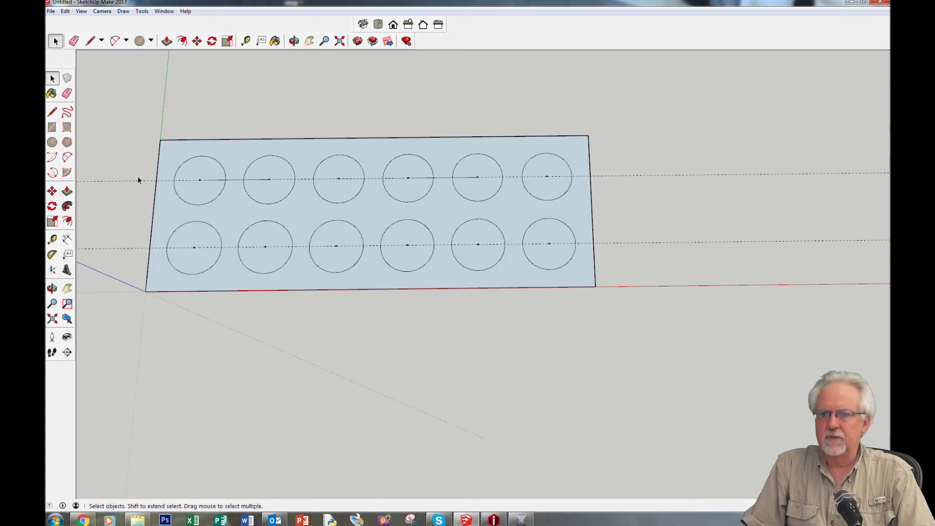
{"action": "left_click", "coordinate": [183, 238]}
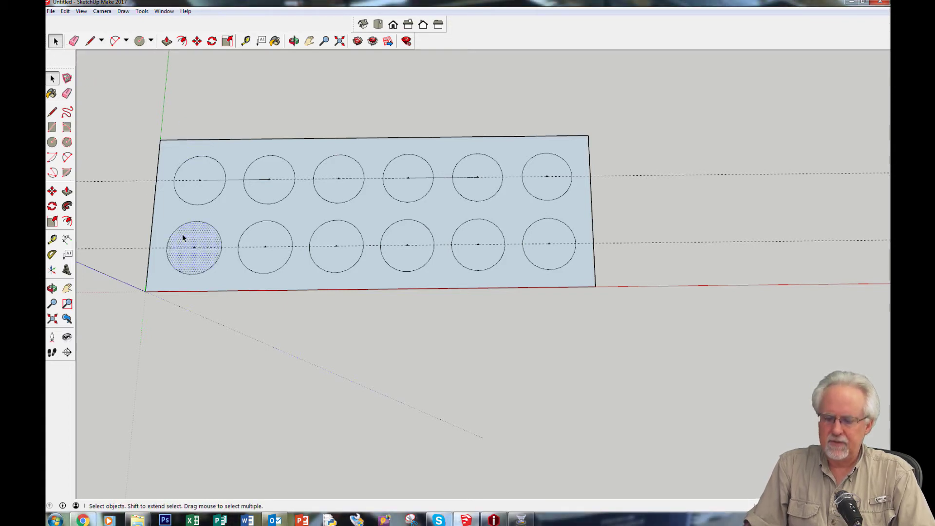
{"action": "key", "text": "Delete"}
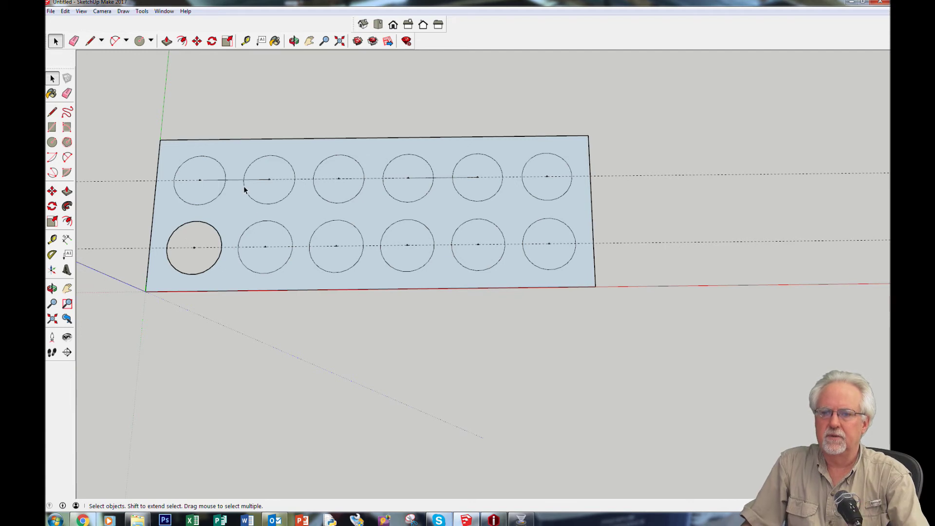
{"action": "left_click", "coordinate": [274, 237]}
{"action": "key", "text": "Delete"}
{"action": "left_click", "coordinate": [348, 235]}
{"action": "key", "text": "Delete"}
{"action": "left_click", "coordinate": [411, 241]}
{"action": "key", "text": "Delete"}
{"action": "left_click", "coordinate": [480, 239]}
{"action": "key", "text": "Delete"}
{"action": "left_click", "coordinate": [539, 238]}
{"action": "key", "text": "Delete"}
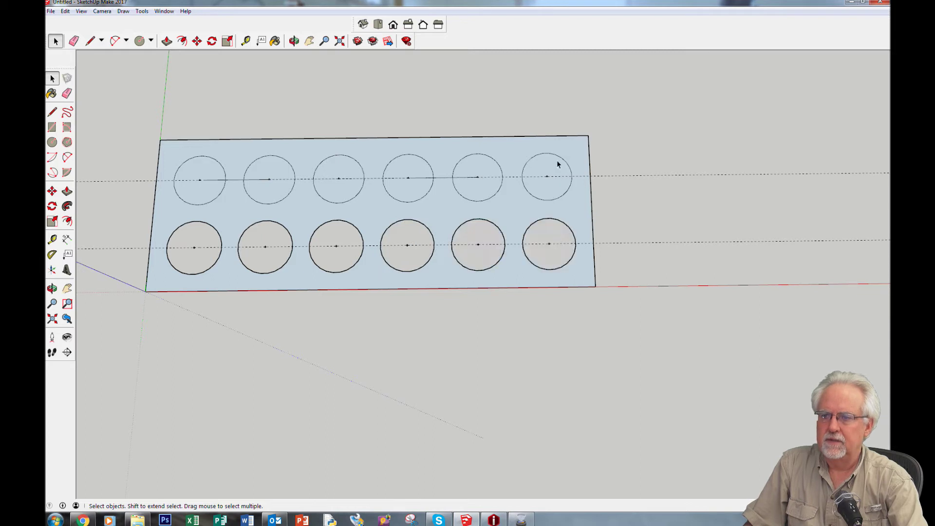
Delete the faces inside the six circles in the row farther from the red axis.
{"action": "left_click", "coordinate": [480, 167]}
{"action": "key", "text": "Delete"}
{"action": "key", "text": "Delete"}
{"action": "left_click", "coordinate": [342, 170]}
{"action": "key", "text": "Delete"}
{"action": "left_click", "coordinate": [267, 168]}
{"action": "key", "text": "Delete"}
{"action": "key", "text": "Delete"}
Push/Pull the perforated base face upward into a solid block with twelve round through-holes.
{"action": "key", "text": "o"}
{"action": "left_click_drag", "start_coordinate": [295, 369], "coordinate": [303, 259]}
{"action": "key", "text": "space"}
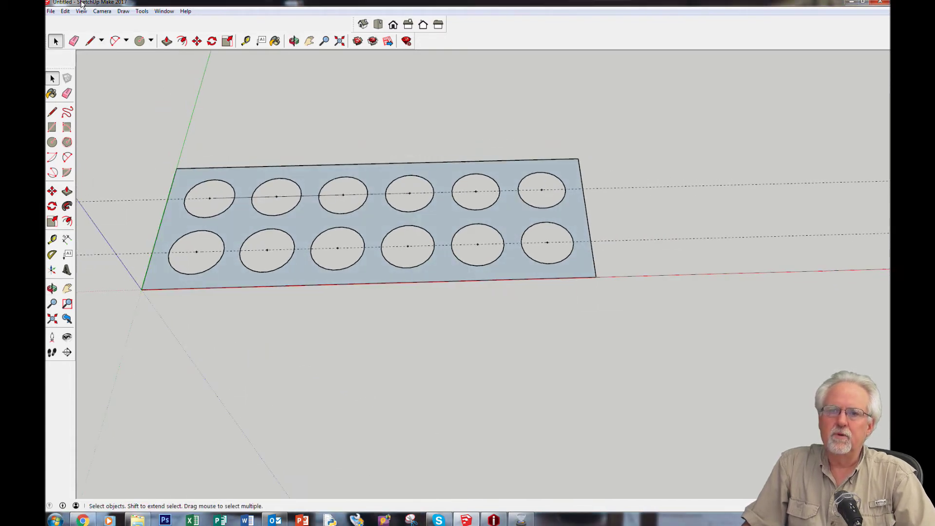
{"action": "left_click", "coordinate": [166, 41]}
{"action": "left_click_drag", "start_coordinate": [224, 282], "coordinate": [217, 177]}
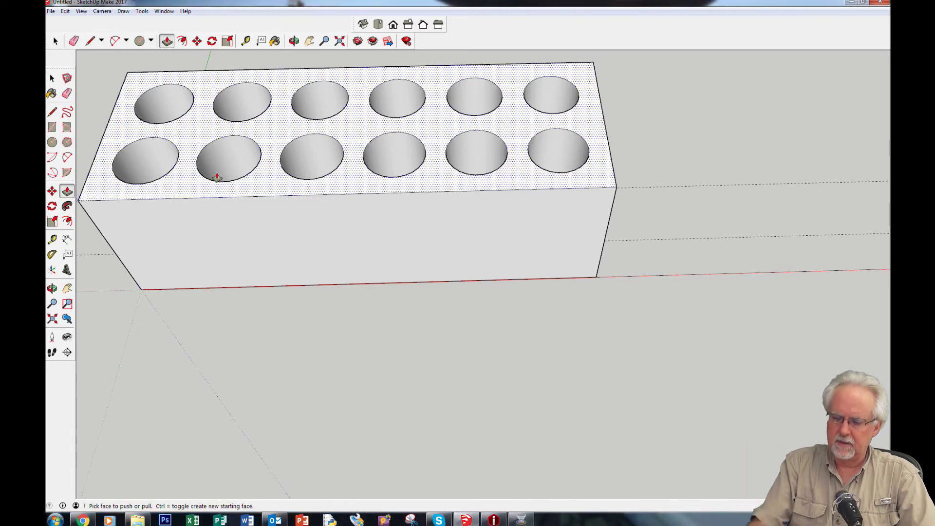
{"action": "left_click", "coordinate": [217, 177]}
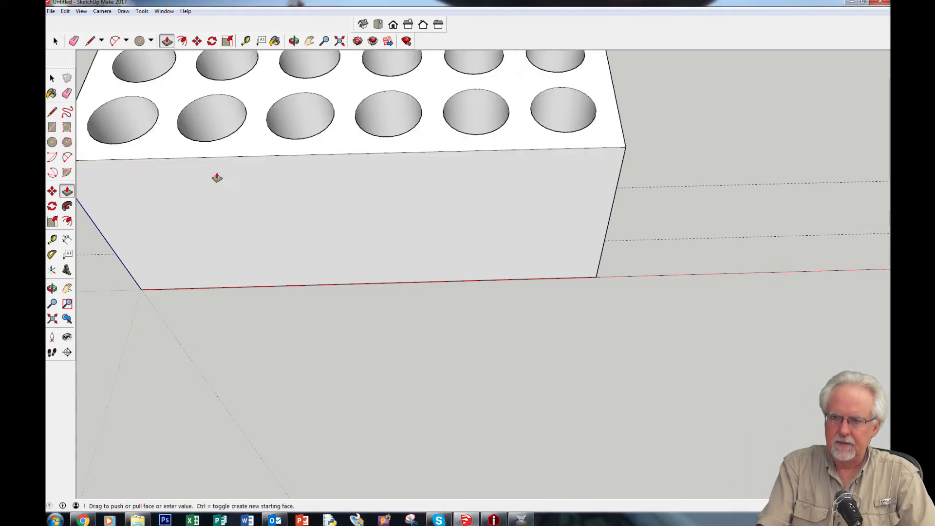
Examine the finished block and its two rows of holes from above and from the front.
{"action": "key", "text": "h"}
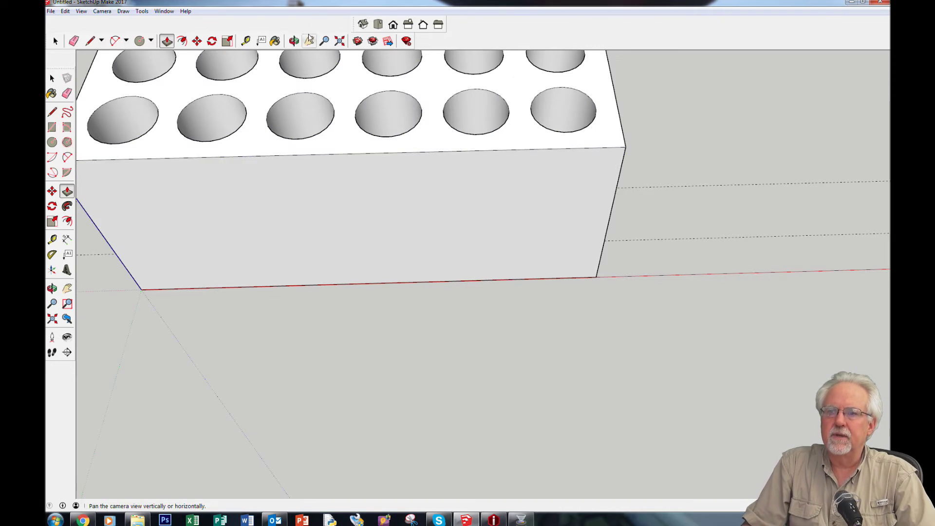
{"action": "left_click_drag", "start_coordinate": [314, 236], "coordinate": [356, 347]}
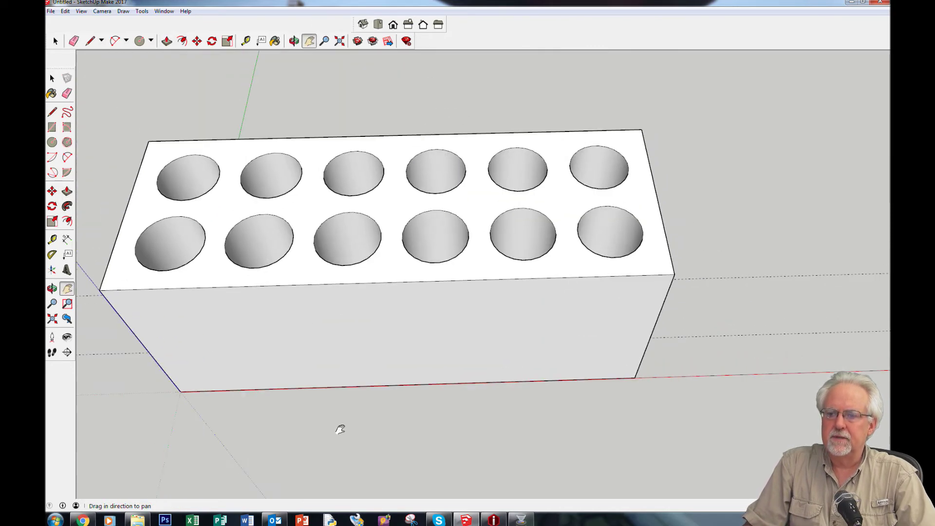
{"action": "key", "text": "o"}
{"action": "left_click_drag", "start_coordinate": [326, 407], "coordinate": [468, 459]}
{"action": "key", "text": "h"}
{"action": "middle_click_drag", "start_coordinate": [558, 460], "coordinate": [407, 449]}
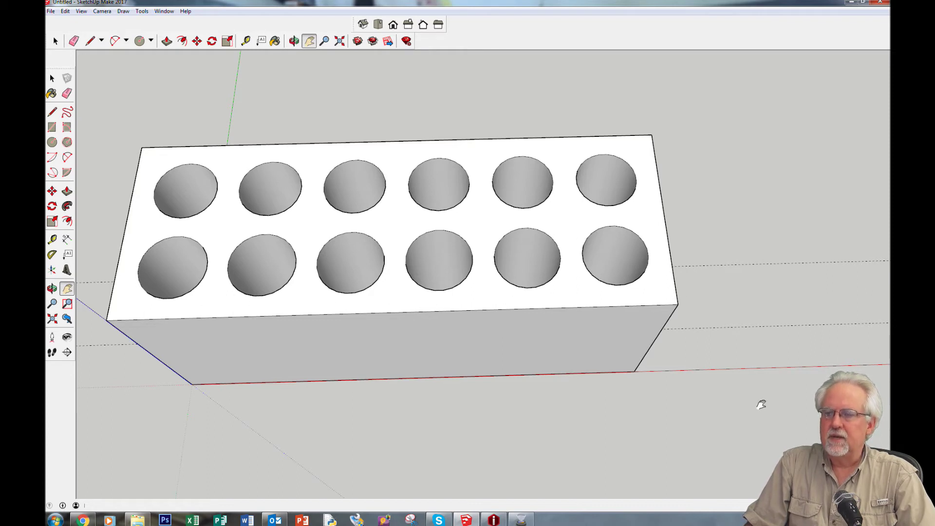
{"action": "key", "text": "o"}
{"action": "left_click_drag", "start_coordinate": [811, 410], "coordinate": [697, 254]}
{"action": "key", "text": "h"}
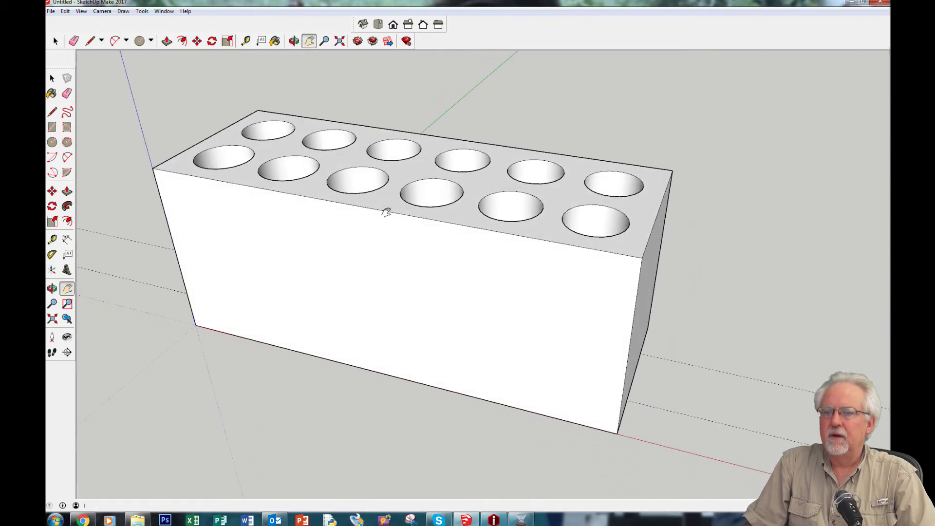
Draw a separate rectangle on the ground beyond the block's far end, with one side along the red axis.
{"action": "left_click_drag", "start_coordinate": [415, 230], "coordinate": [203, 171]}
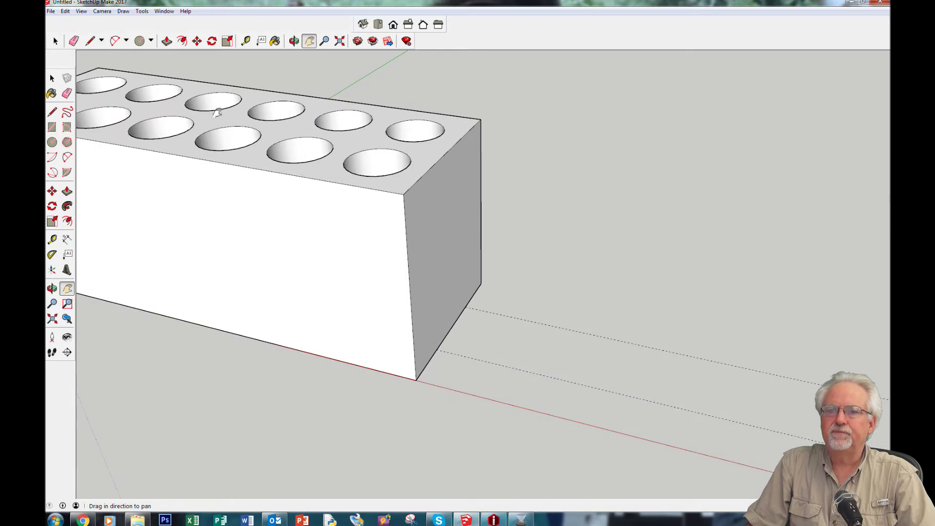
{"action": "left_click", "coordinate": [167, 41]}
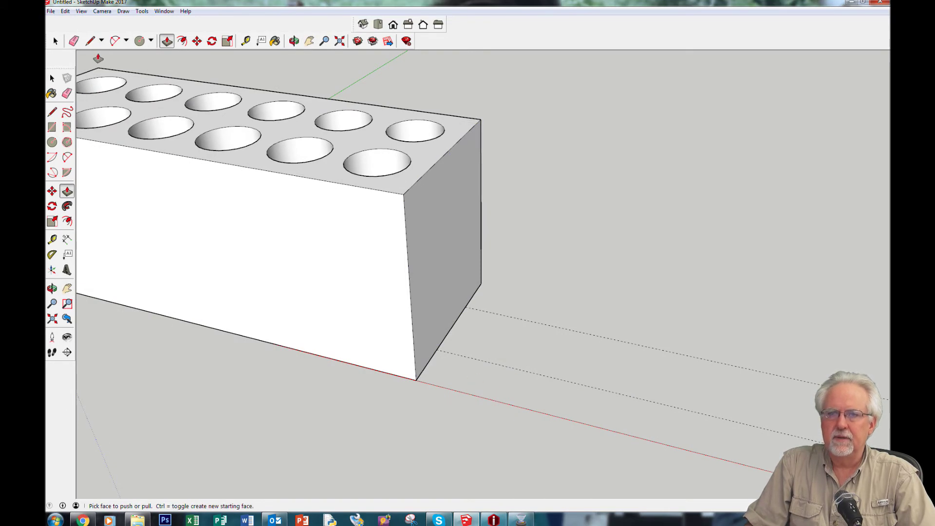
{"action": "left_click", "coordinate": [52, 127]}
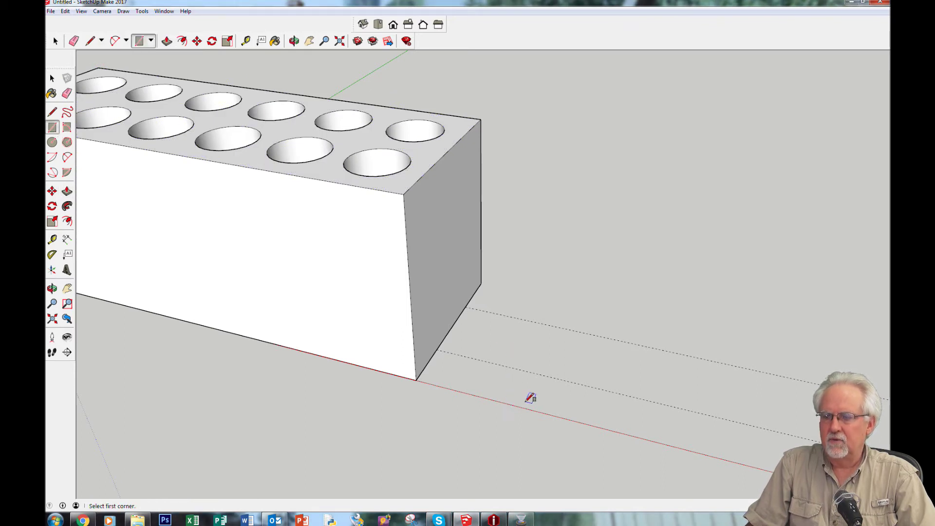
{"action": "left_click", "coordinate": [501, 401]}
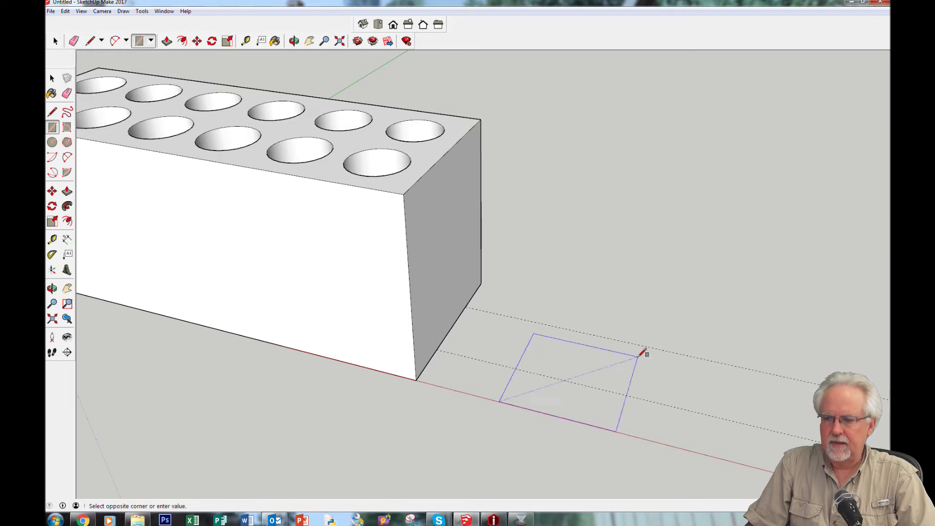
{"action": "left_click", "coordinate": [706, 316]}
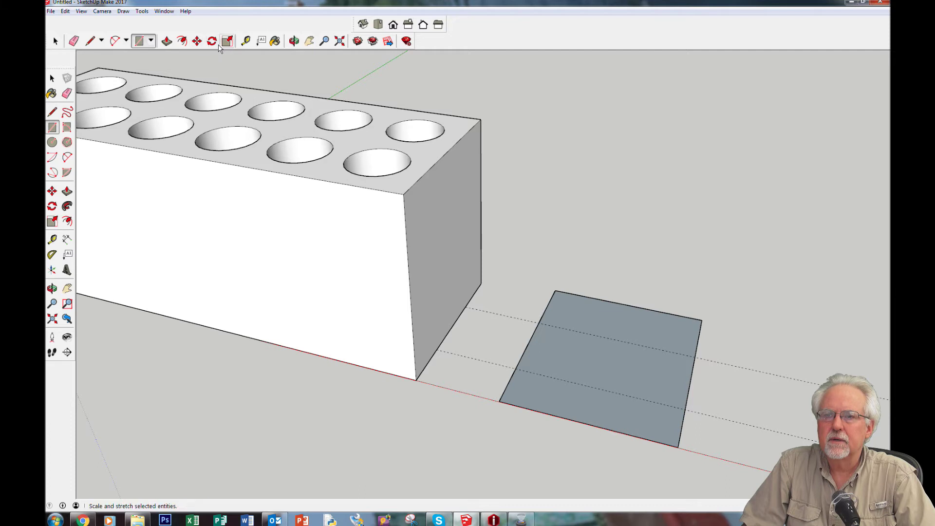
Measure the width of the perforated block's end along its upper edge.
{"action": "left_click", "coordinate": [246, 41]}
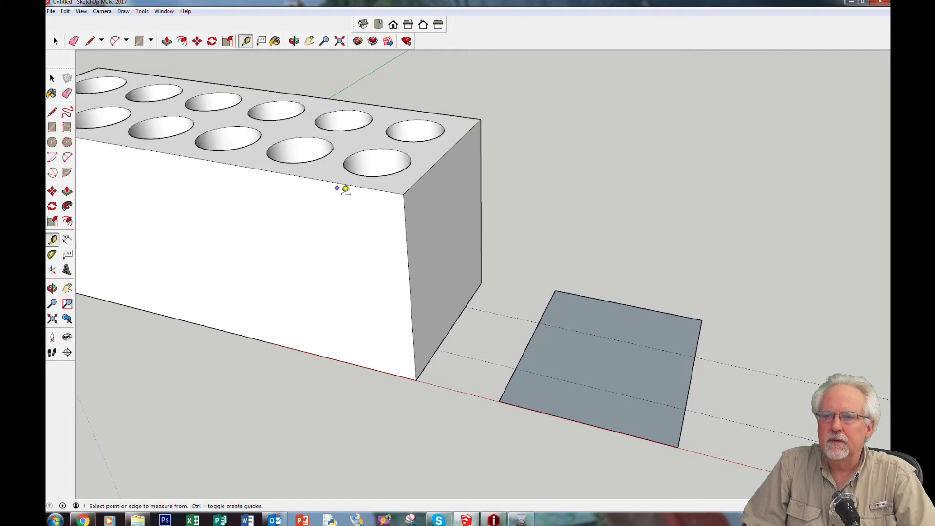
{"action": "left_click", "coordinate": [403, 194]}
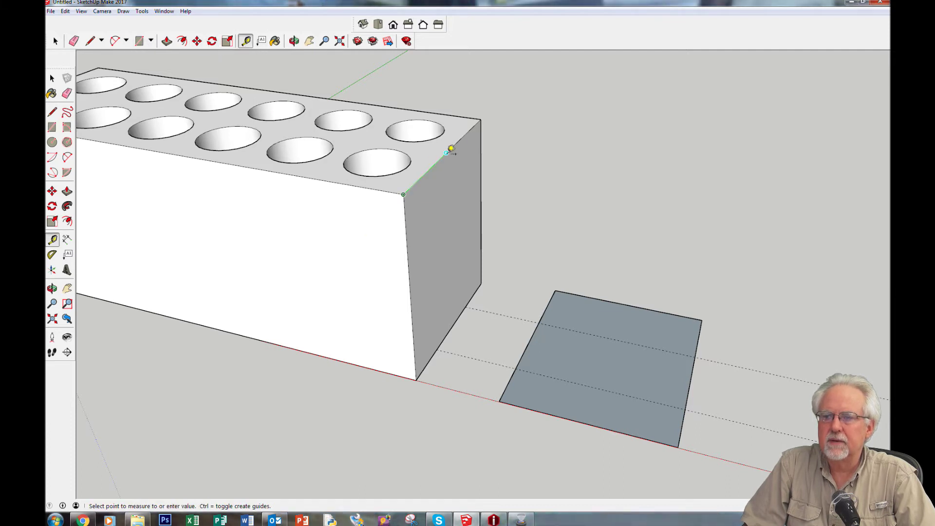
{"action": "left_click", "coordinate": [481, 118]}
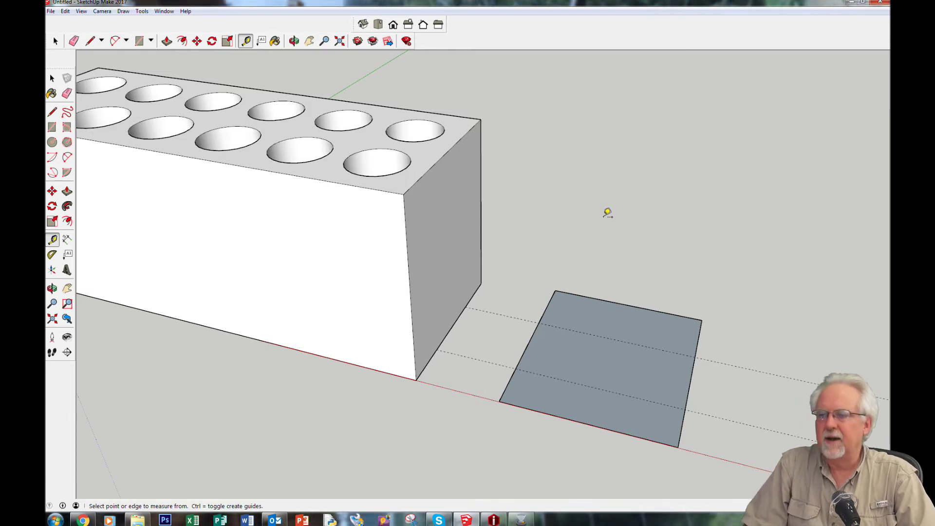
Delete the separate rectangle lying on the ground beyond the perforated block's end.
{"action": "key", "text": "space"}
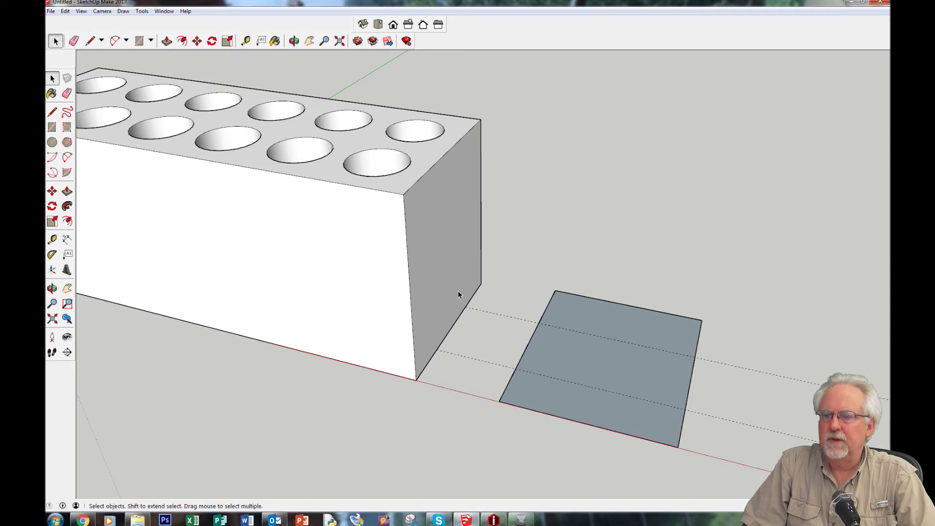
{"action": "left_click_drag", "start_coordinate": [512, 258], "coordinate": [705, 475]}
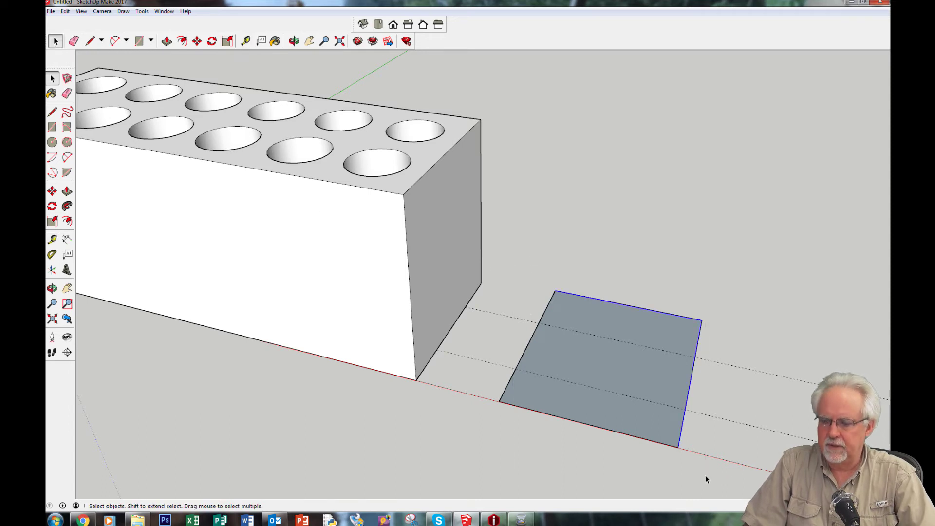
{"action": "key", "text": "Delete"}
{"action": "left_click_drag", "start_coordinate": [493, 261], "coordinate": [728, 483]}
{"action": "key", "text": "Delete"}
Draw a smaller square on the ground beyond the perforated block's end, with one side along the red axis.
{"action": "key", "text": "r"}
{"action": "left_click", "coordinate": [507, 404]}
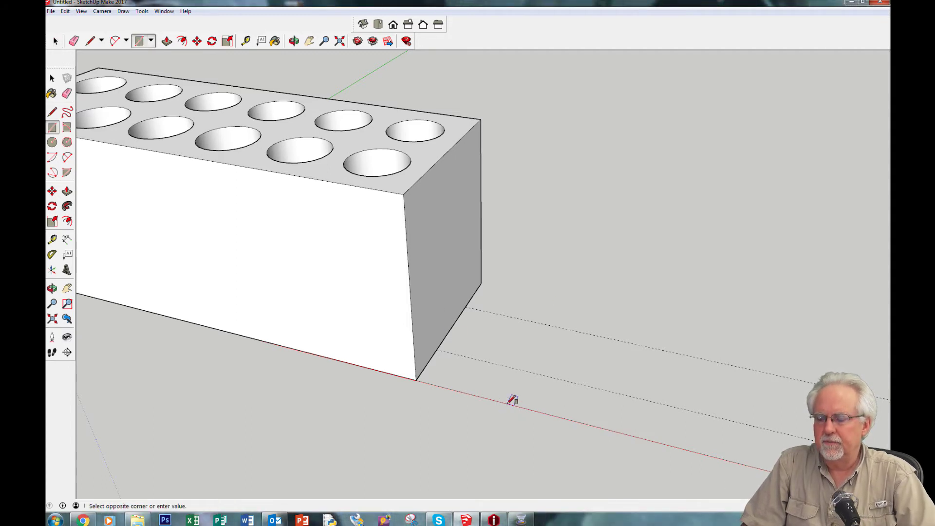
{"action": "left_click", "coordinate": [675, 344]}
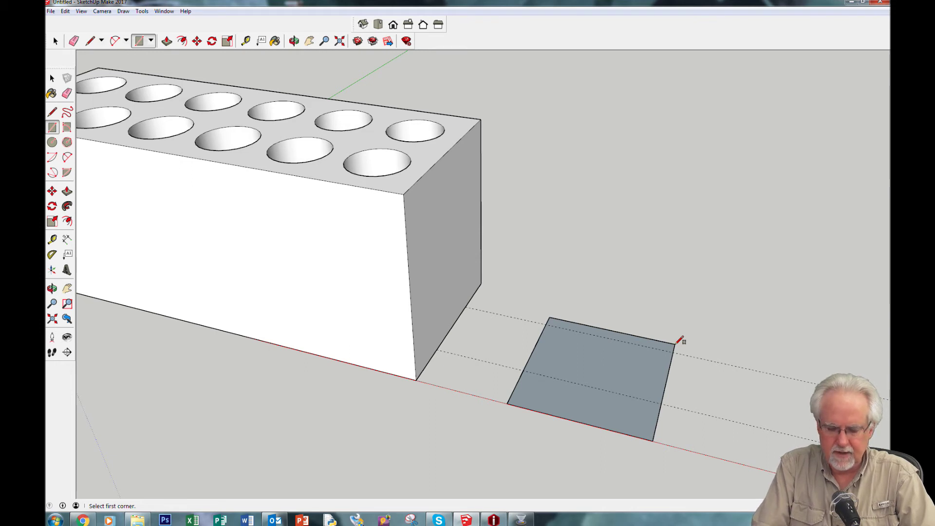
{"action": "key", "text": "Return"}
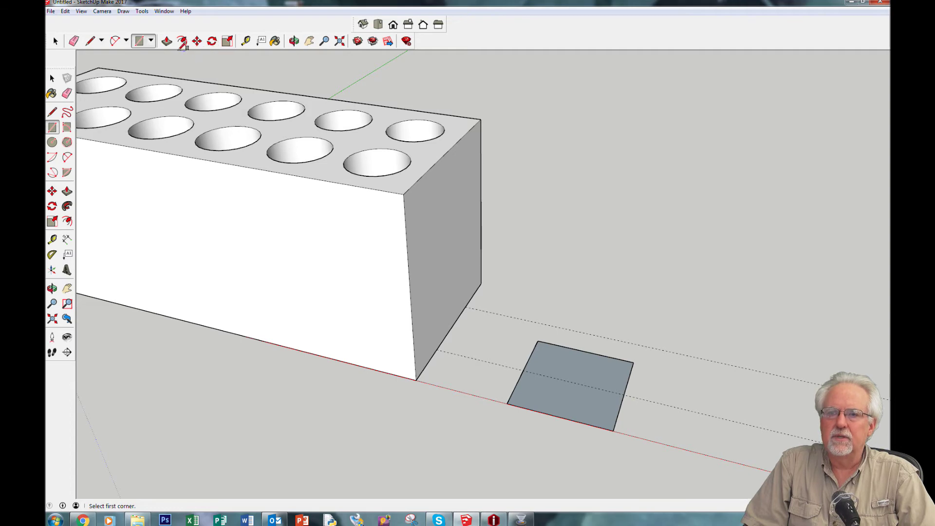
Push/Pull the small square upward into a cube about half as tall as the perforated block.
{"action": "left_click", "coordinate": [167, 41]}
{"action": "left_click", "coordinate": [543, 398]}
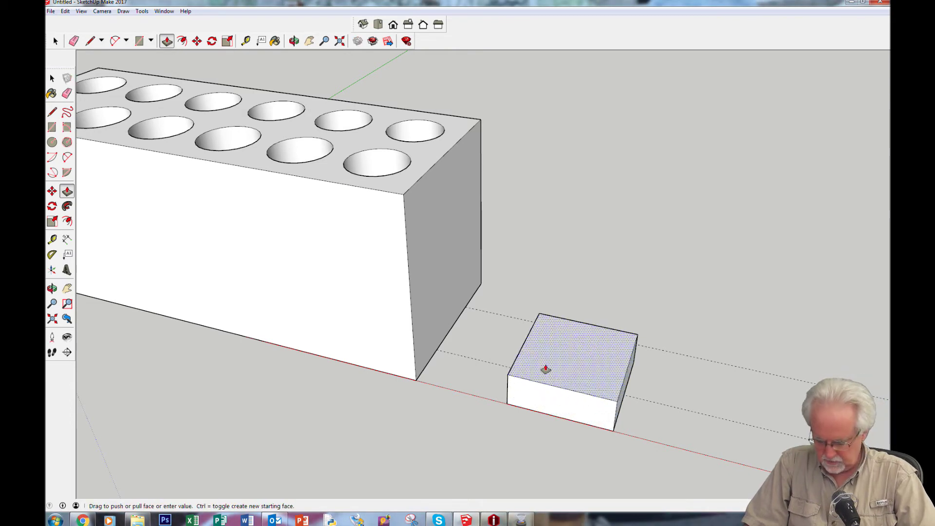
{"action": "left_click", "coordinate": [546, 347]}
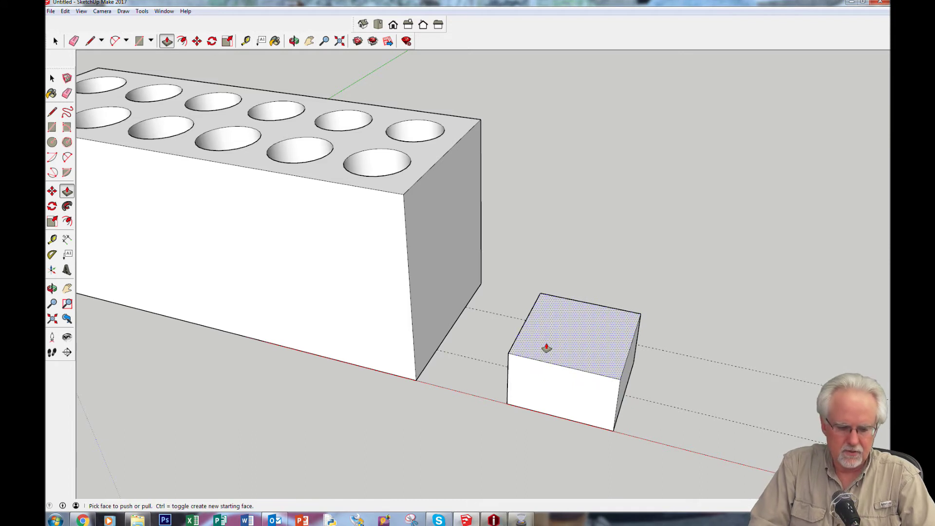
{"action": "left_click", "coordinate": [547, 347]}
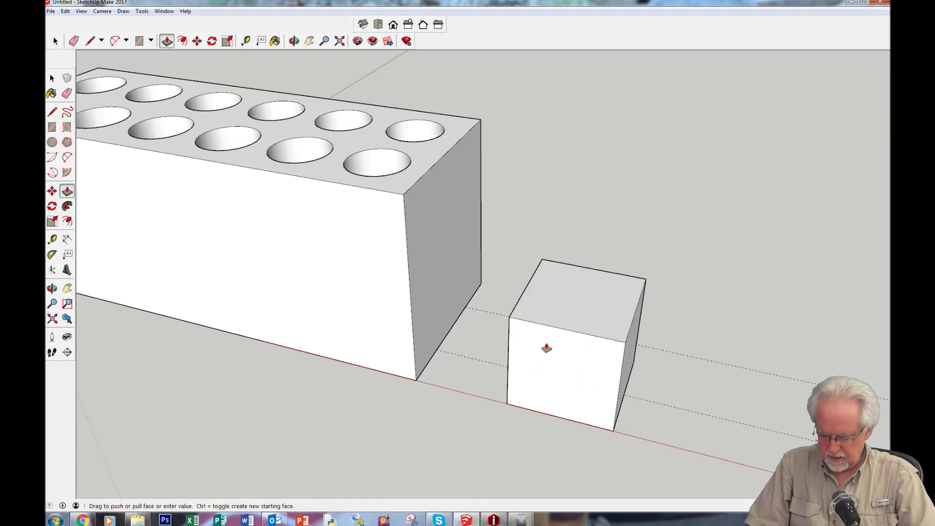
{"action": "left_click", "coordinate": [526, 310]}
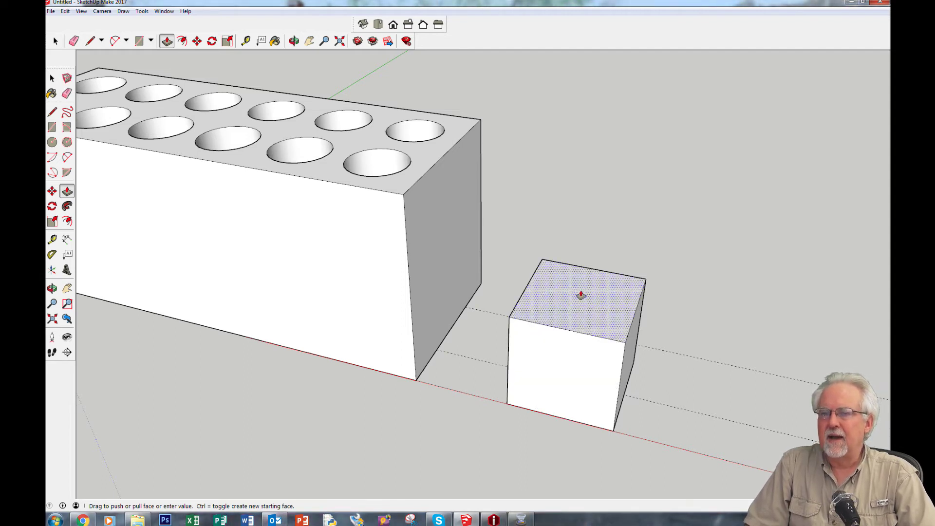
Add two diagonal guide lines across the small cube's top face, each joining opposite corners.
{"action": "left_click", "coordinate": [53, 142]}
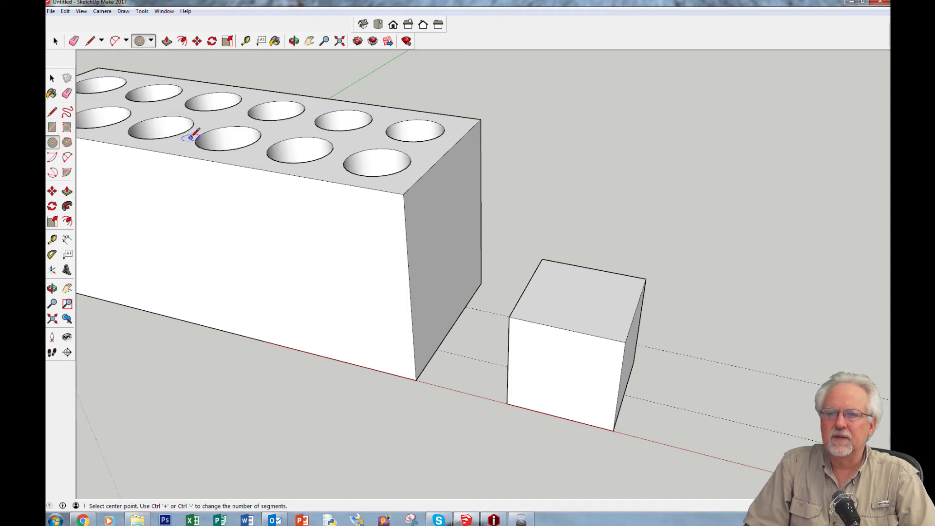
{"action": "left_click", "coordinate": [246, 43]}
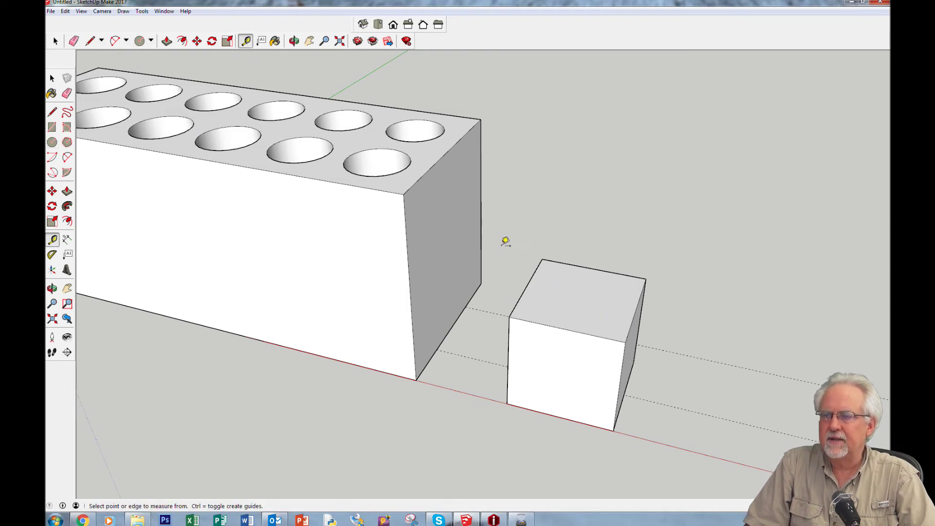
{"action": "left_click", "coordinate": [542, 259]}
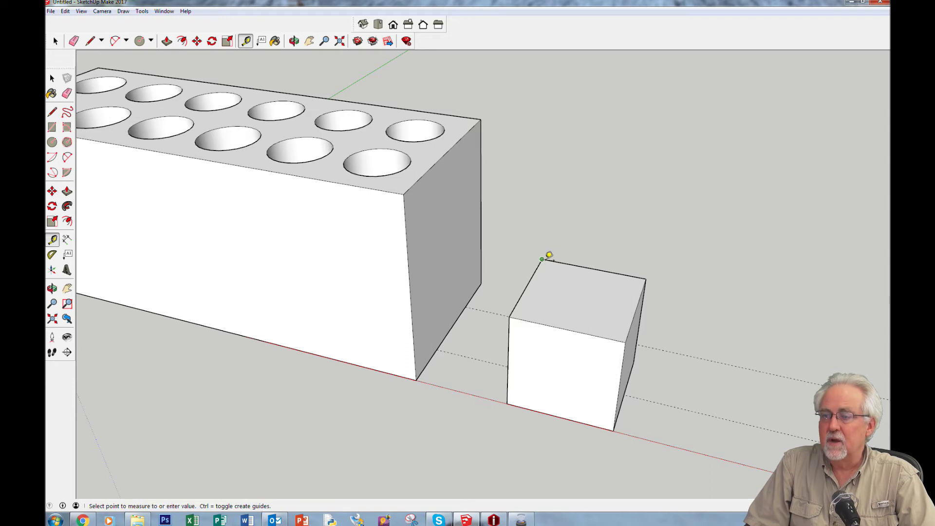
{"action": "left_click", "coordinate": [625, 342]}
{"action": "left_click", "coordinate": [508, 317]}
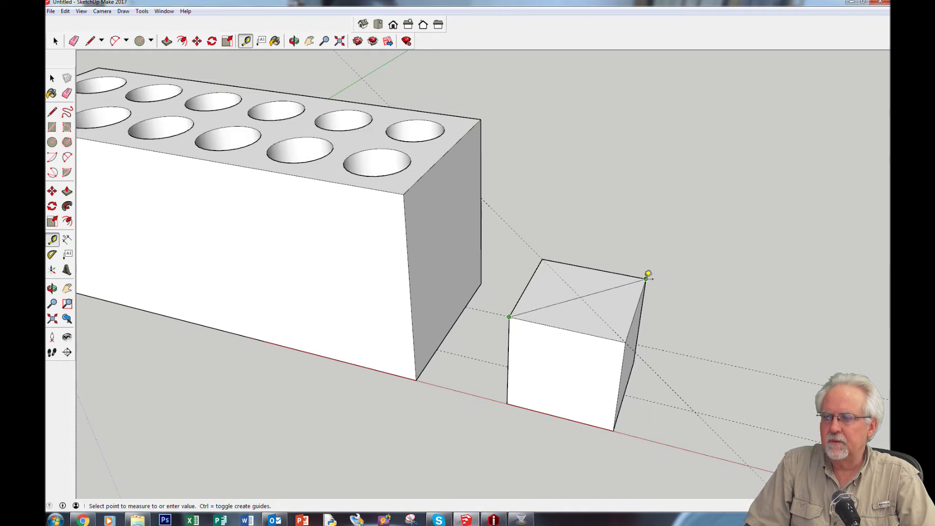
{"action": "left_click", "coordinate": [646, 278]}
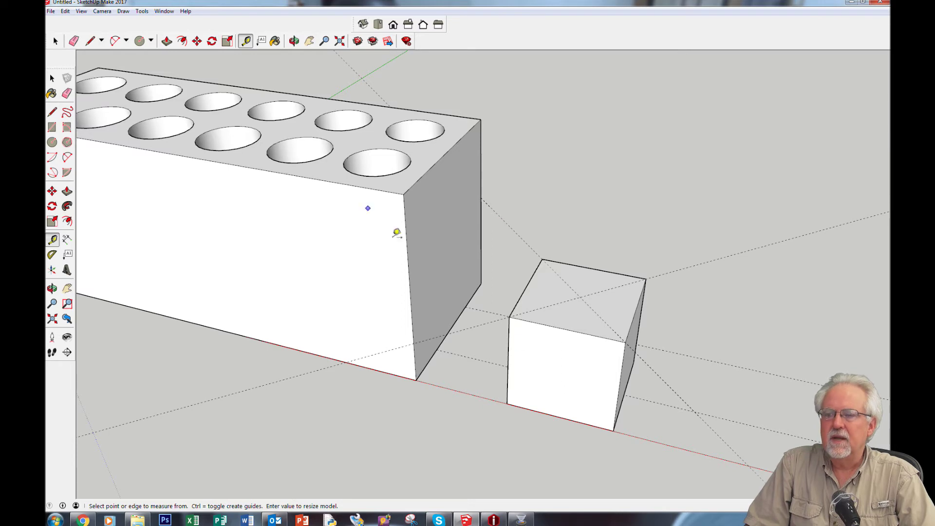
Draw a small circle on the cube's top face, centred where the diagonal guides cross.
{"action": "middle_click_drag", "start_coordinate": [501, 252], "coordinate": [496, 394]}
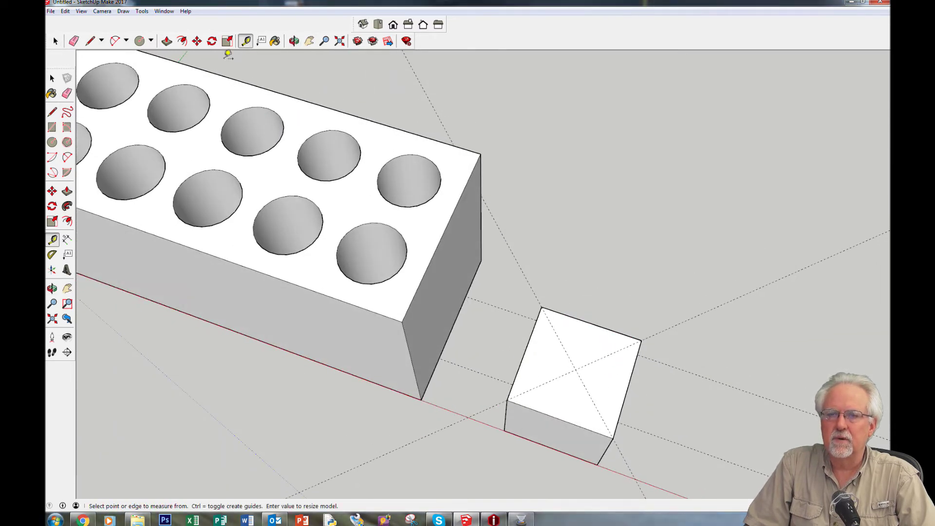
{"action": "left_click", "coordinate": [52, 142]}
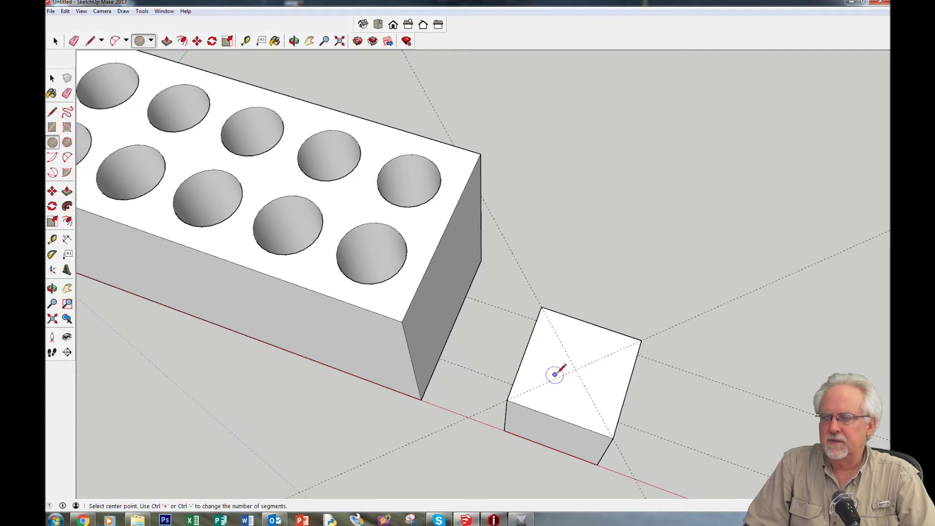
{"action": "left_click", "coordinate": [575, 369]}
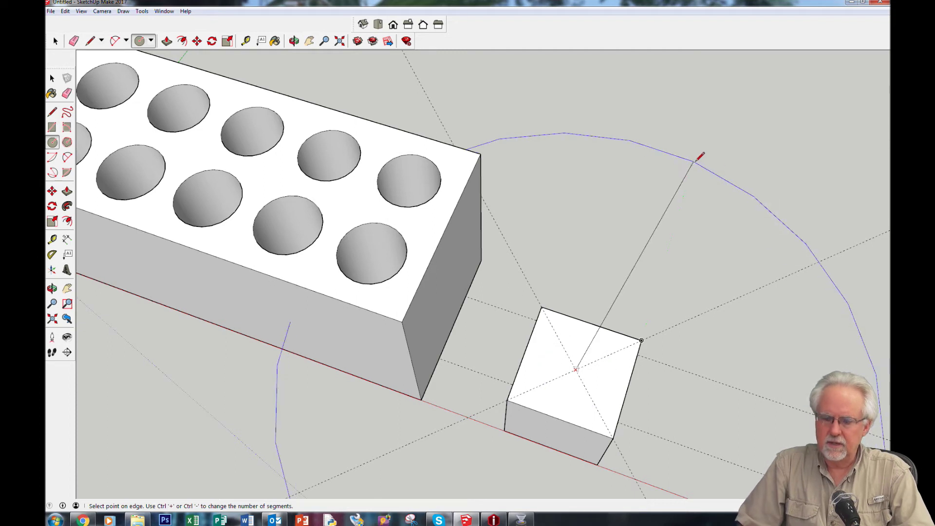
{"action": "left_click", "coordinate": [654, 293]}
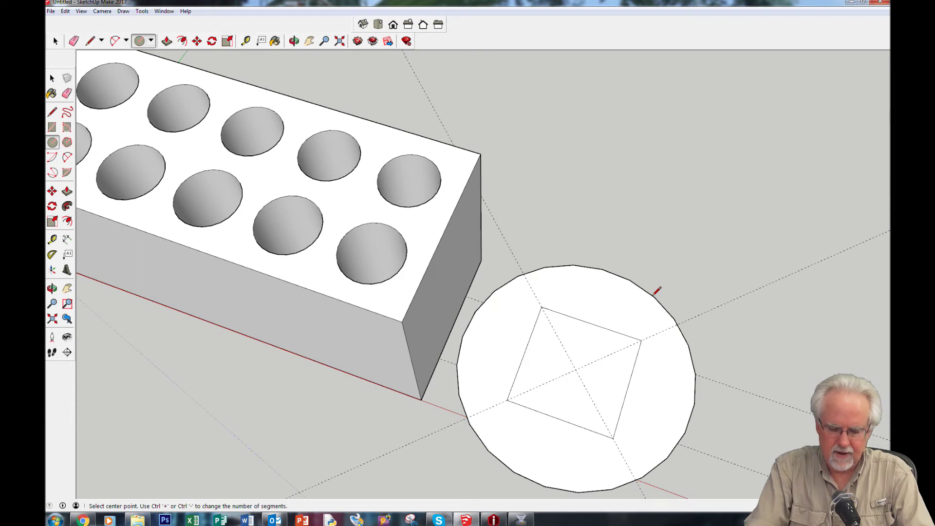
{"action": "key", "text": "ctrl+z"}
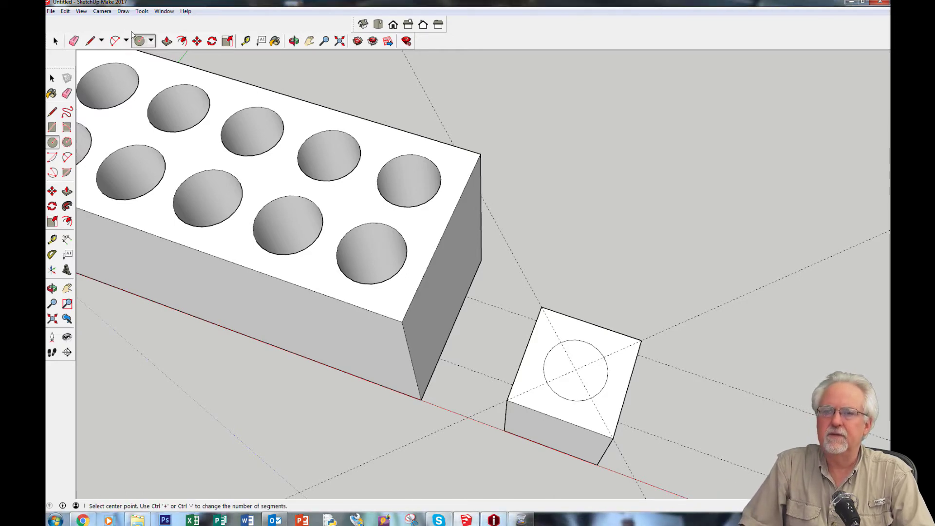
Push/Pull the circle on the cube's top face upward into a tall round peg.
{"action": "left_click", "coordinate": [167, 41]}
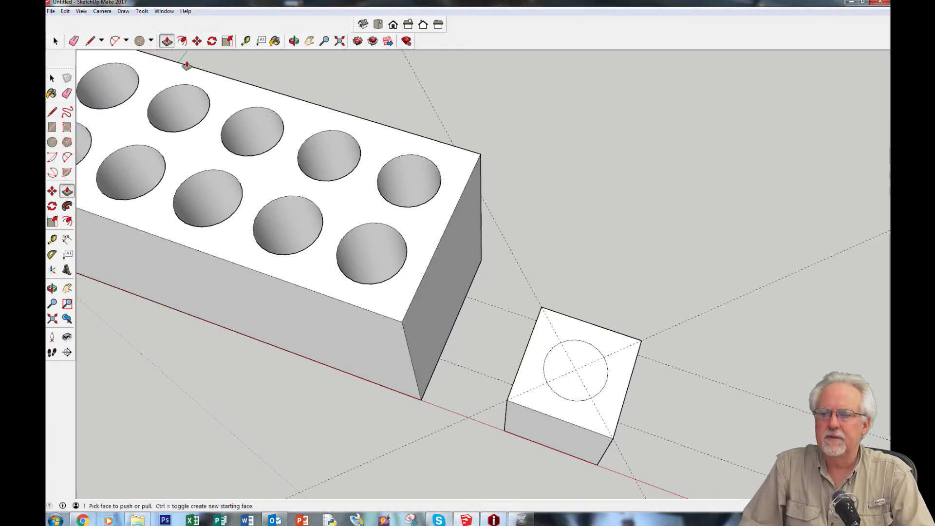
{"action": "left_click_drag", "start_coordinate": [569, 388], "coordinate": [587, 201]}
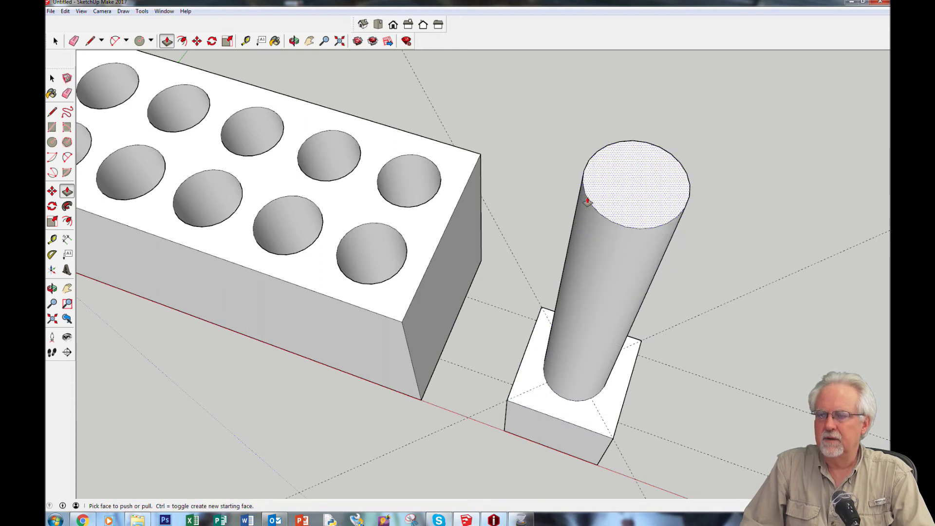
{"action": "key", "text": "ctrl+z"}
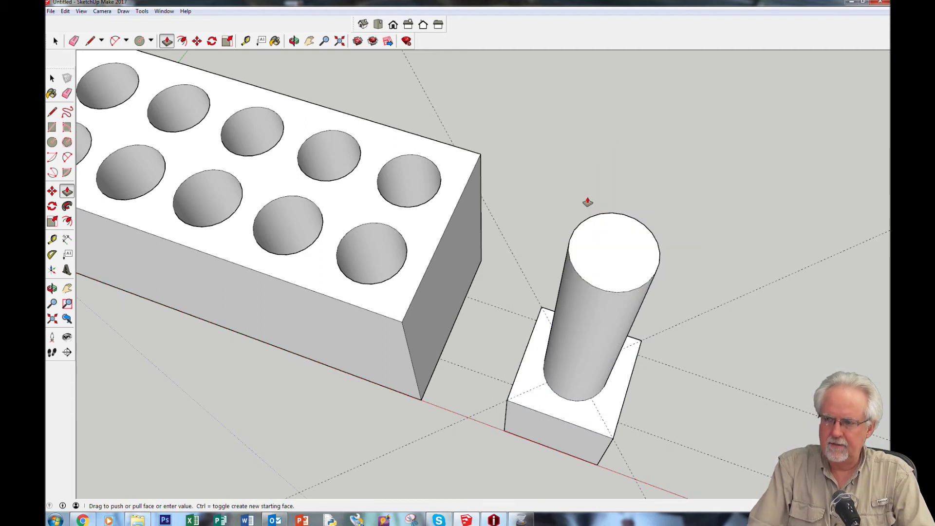
Examine the perforated block and the pegged cube from the front, the end and the opposite side.
{"action": "scroll", "coordinate": [204, 344], "scroll_direction": "down", "scroll_amount": 4}
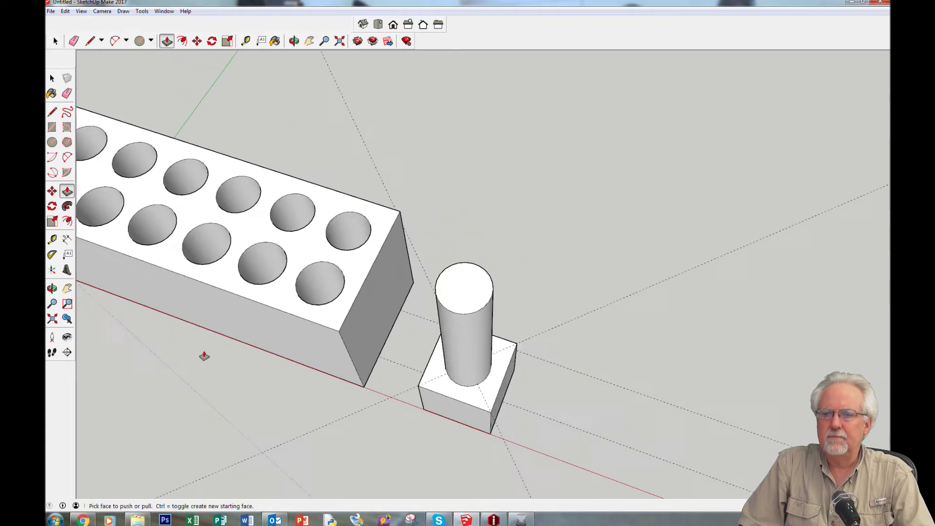
{"action": "key", "text": "o"}
{"action": "left_click_drag", "start_coordinate": [209, 393], "coordinate": [409, 386]}
{"action": "left_click_drag", "start_coordinate": [388, 421], "coordinate": [461, 146]}
{"action": "key", "text": "h"}
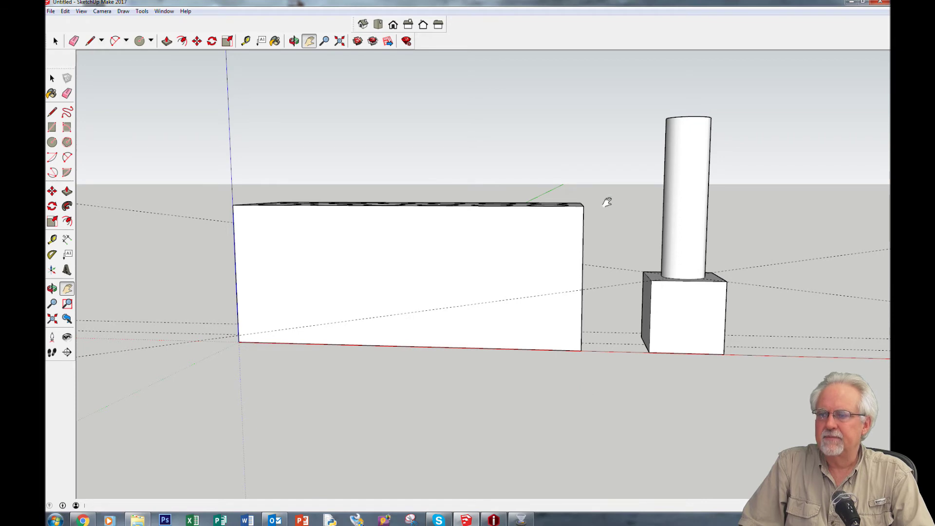
{"action": "middle_click_drag", "start_coordinate": [597, 175], "coordinate": [573, 342]}
{"action": "middle_click_drag", "start_coordinate": [494, 118], "coordinate": [501, 93]}
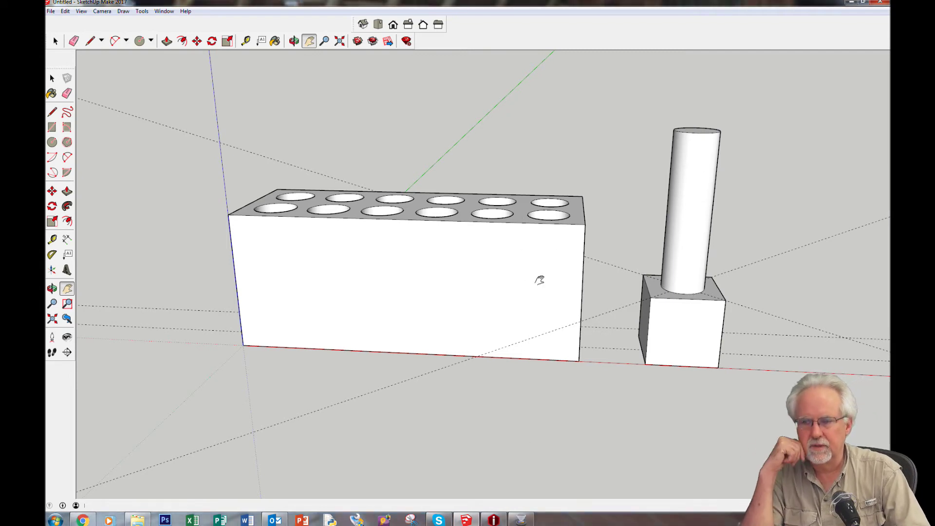
{"action": "middle_click_drag", "start_coordinate": [529, 142], "coordinate": [507, 225]}
{"action": "middle_click_drag", "start_coordinate": [768, 327], "coordinate": [361, 364]}
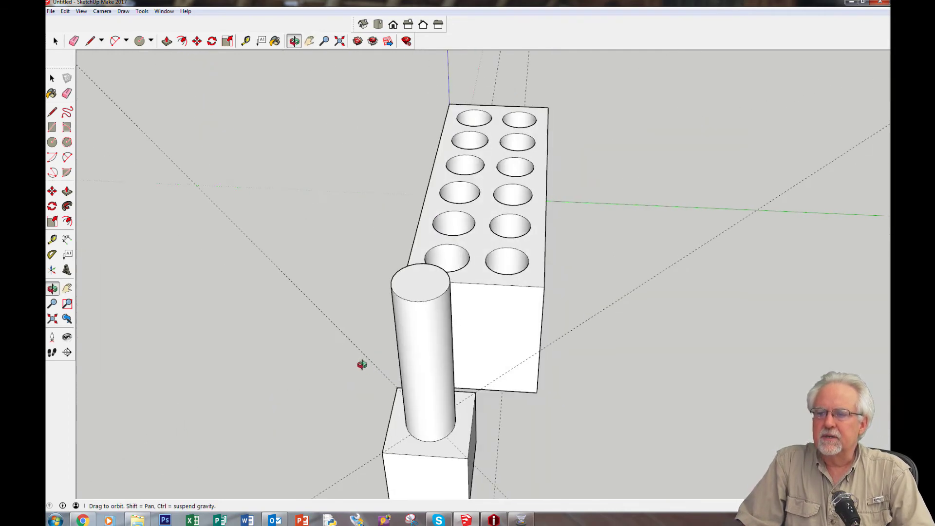
{"action": "middle_click_drag", "start_coordinate": [660, 376], "coordinate": [373, 267]}
{"action": "middle_click_drag", "start_coordinate": [584, 350], "coordinate": [578, 426]}
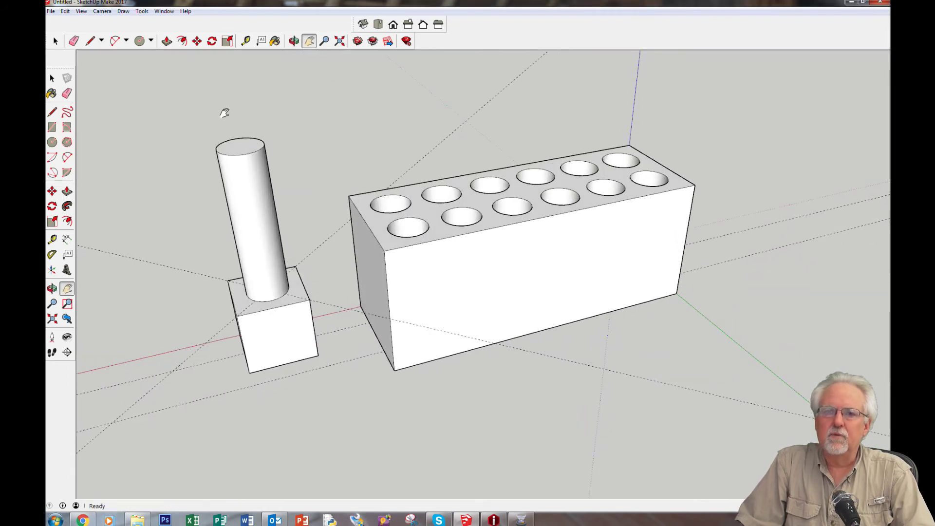
{"action": "left_click", "coordinate": [50, 11]}
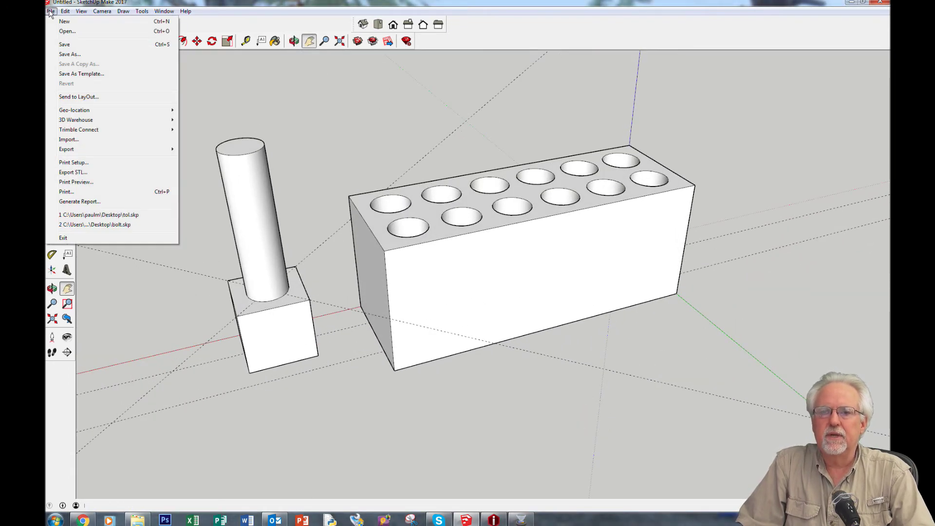
{"action": "left_click", "coordinate": [214, 3]}
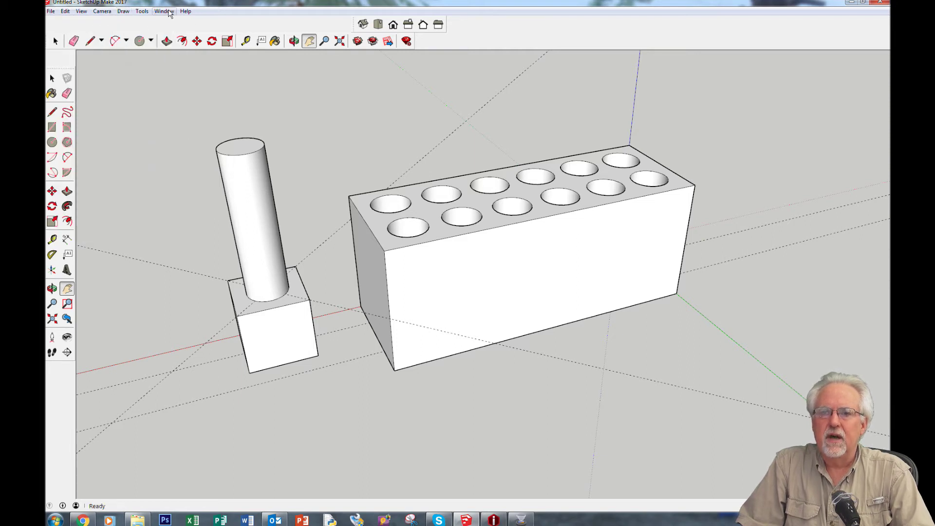
{"action": "left_click", "coordinate": [50, 11]}
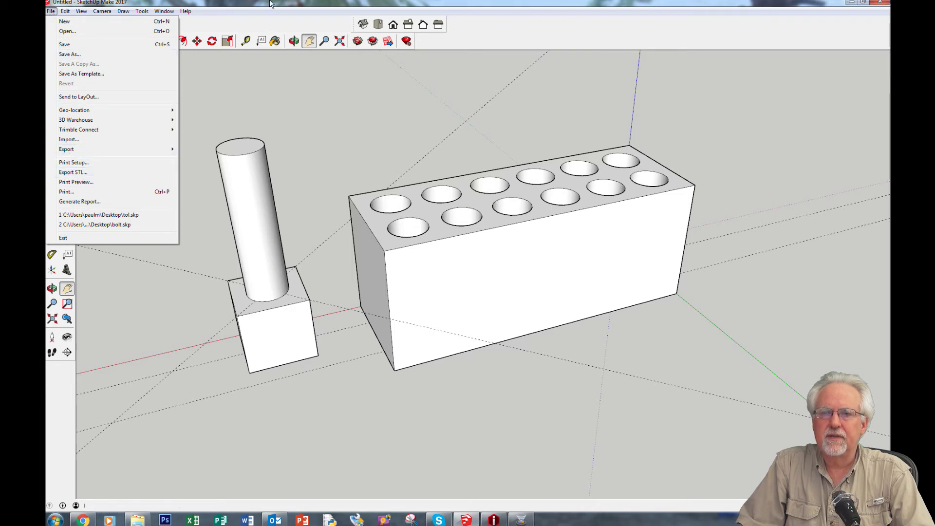
{"action": "left_click", "coordinate": [246, 24]}
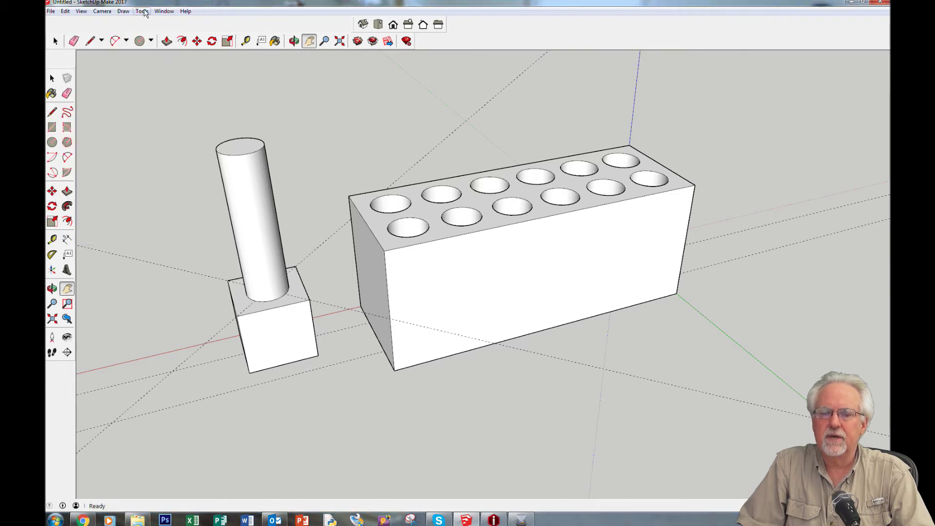
{"action": "left_click", "coordinate": [168, 12]}
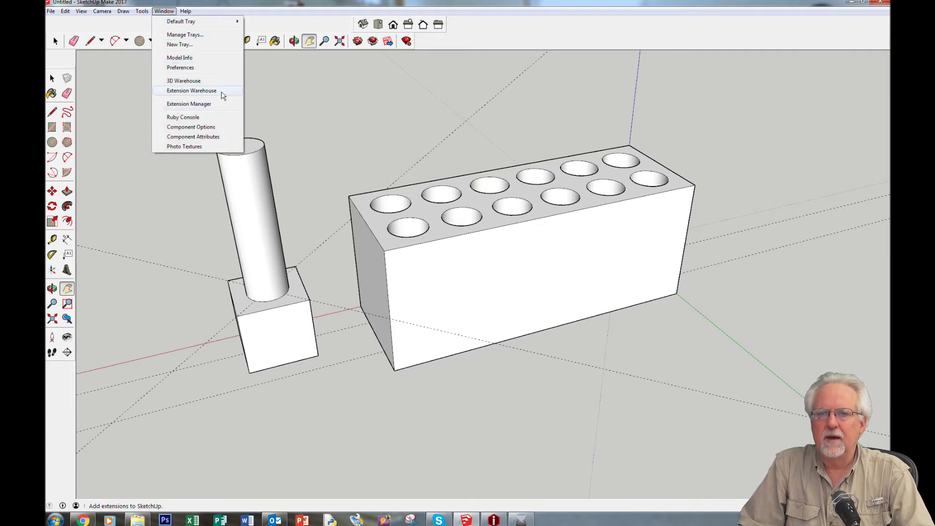
Export the whole model as an ASCII STL file in model units, saved to the Desktop as pinsWholes.
{"action": "left_click", "coordinate": [233, 2]}
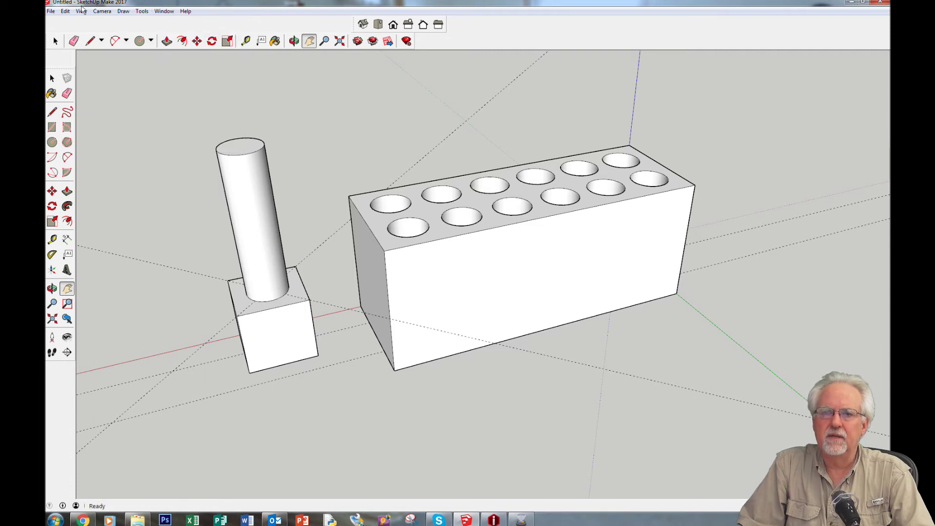
{"action": "left_click", "coordinate": [50, 11]}
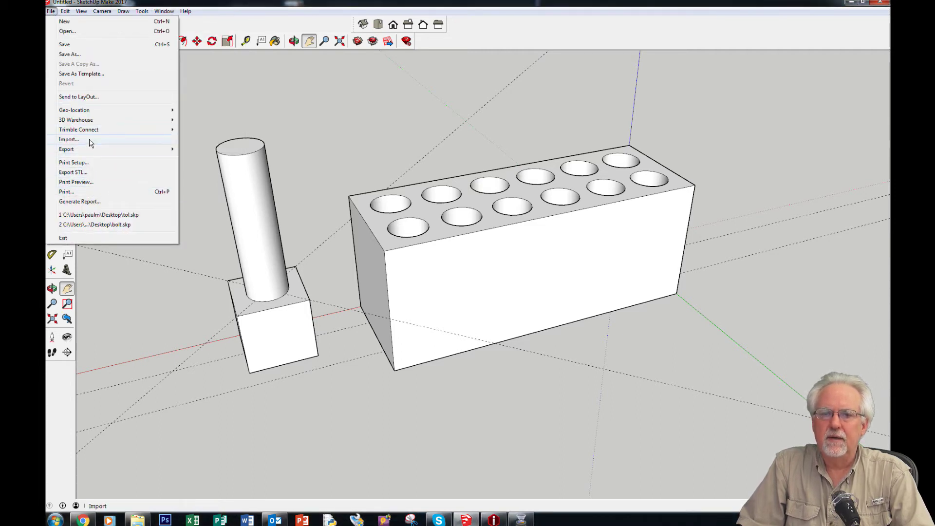
{"action": "left_click", "coordinate": [95, 173]}
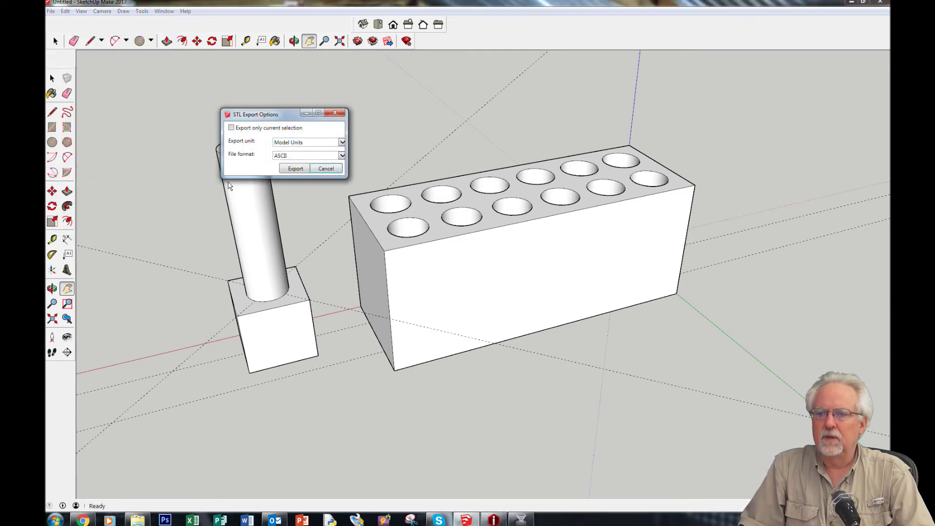
{"action": "left_click", "coordinate": [294, 169]}
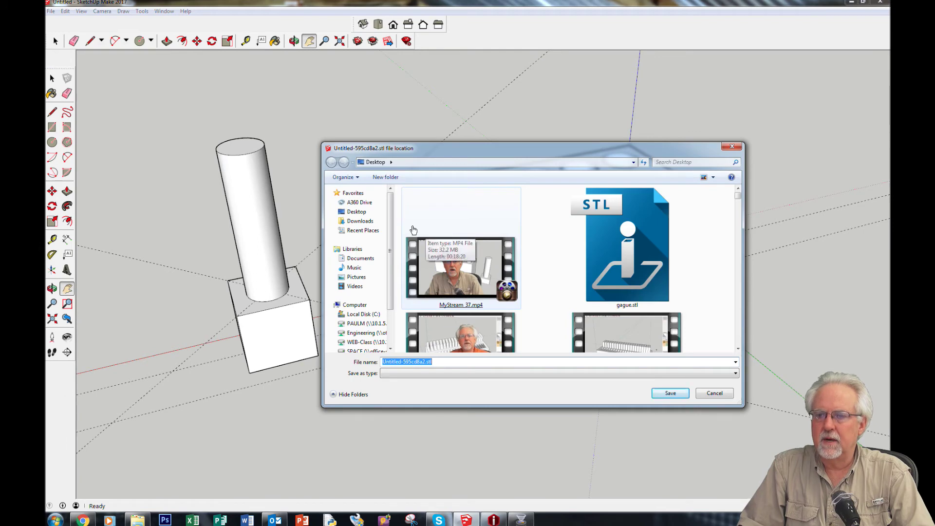
{"action": "left_click", "coordinate": [356, 214]}
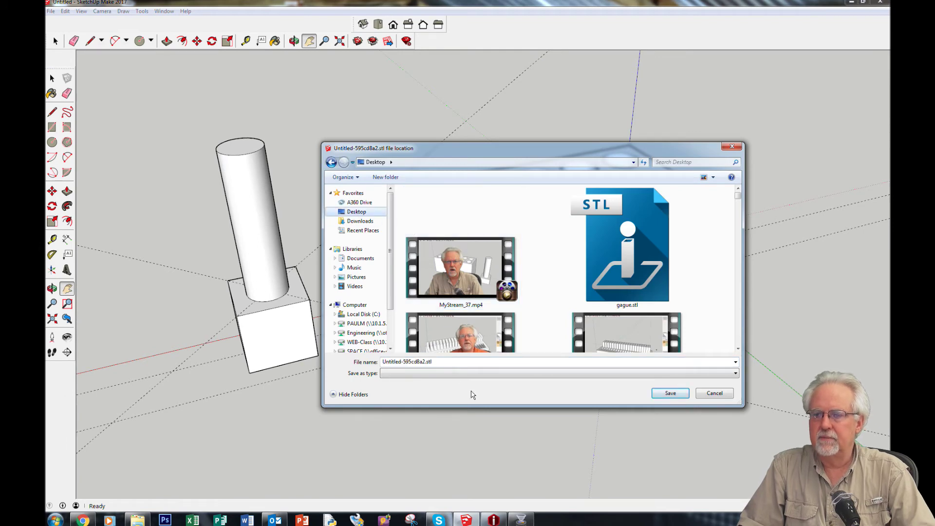
{"action": "double_click", "coordinate": [442, 362]}
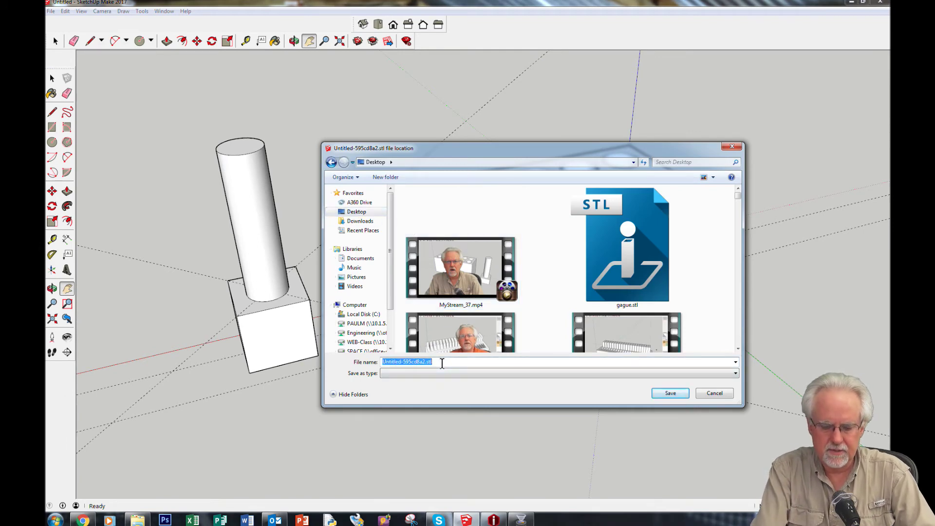
{"action": "type", "text": "pinsWholes"}
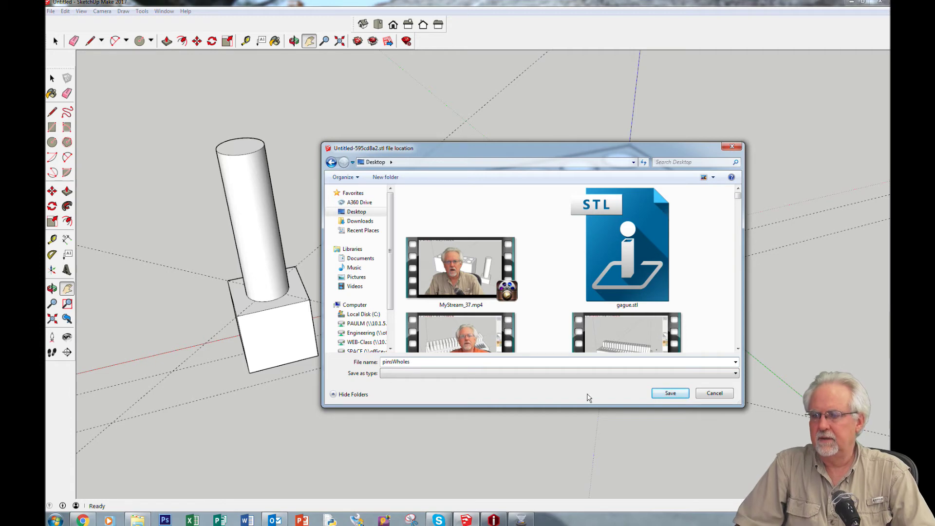
{"action": "left_click", "coordinate": [671, 393]}
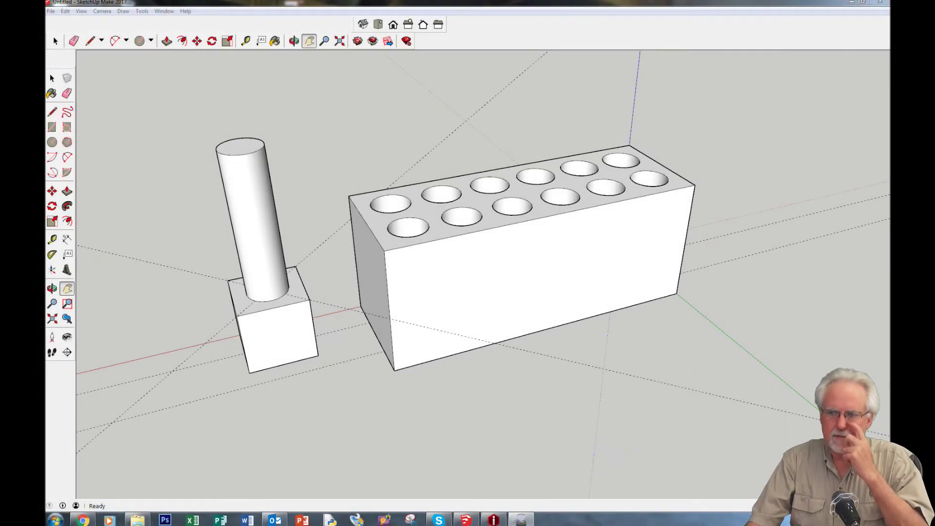
Examine the block's twelve through-holes and the pegged cube from almost directly above.
{"action": "middle_click_drag", "start_coordinate": [328, 246], "coordinate": [770, 340]}
{"action": "key", "text": "o"}
{"action": "left_click_drag", "start_coordinate": [239, 209], "coordinate": [521, 359]}
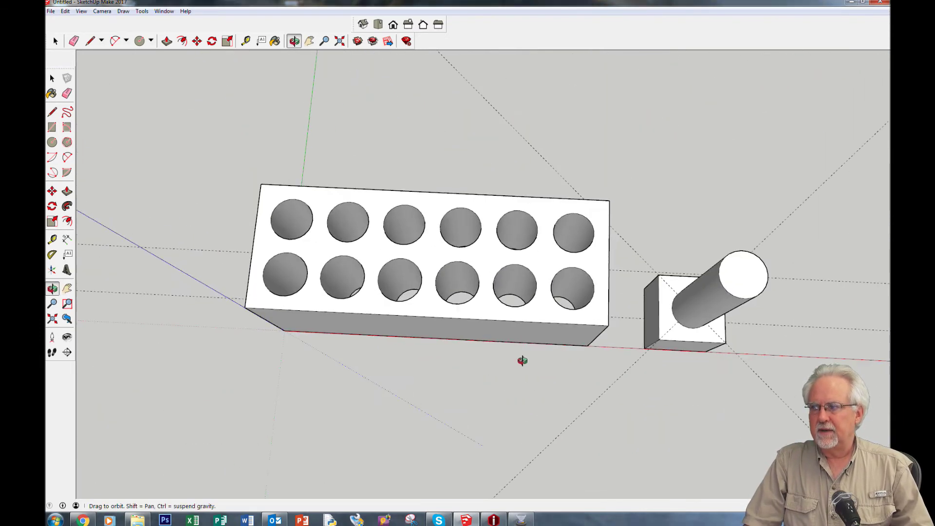
{"action": "left_click_drag", "start_coordinate": [237, 356], "coordinate": [240, 399]}
{"action": "key", "text": "h"}
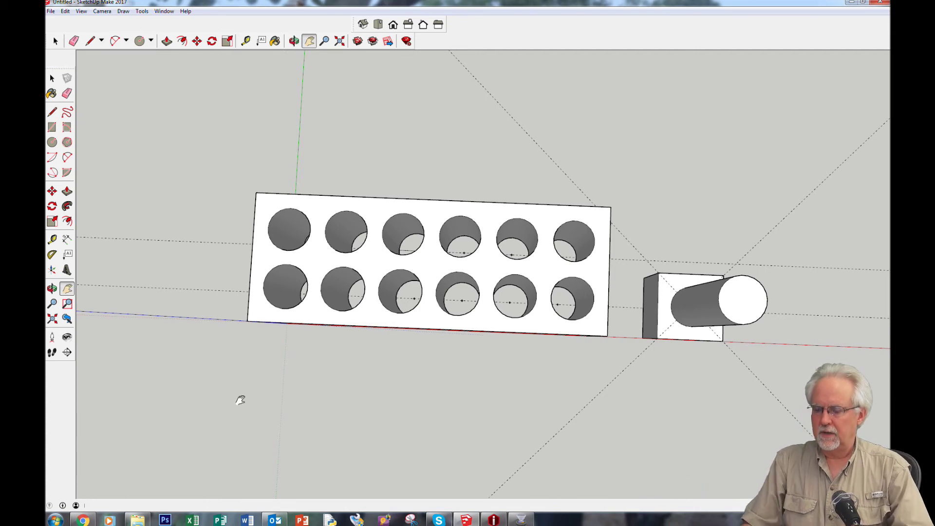
{"action": "left_click_drag", "start_coordinate": [285, 418], "coordinate": [307, 420]}
{"action": "middle_click_drag", "start_coordinate": [307, 419], "coordinate": [325, 420]}
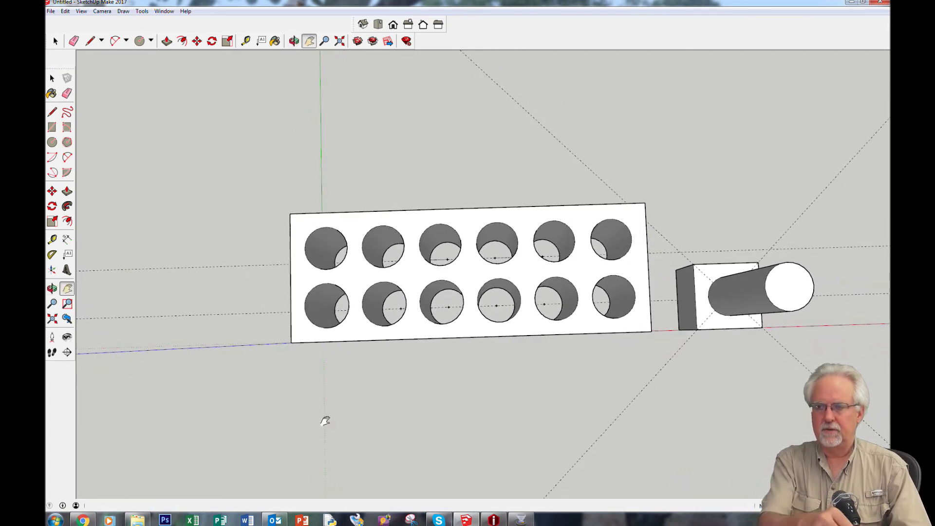